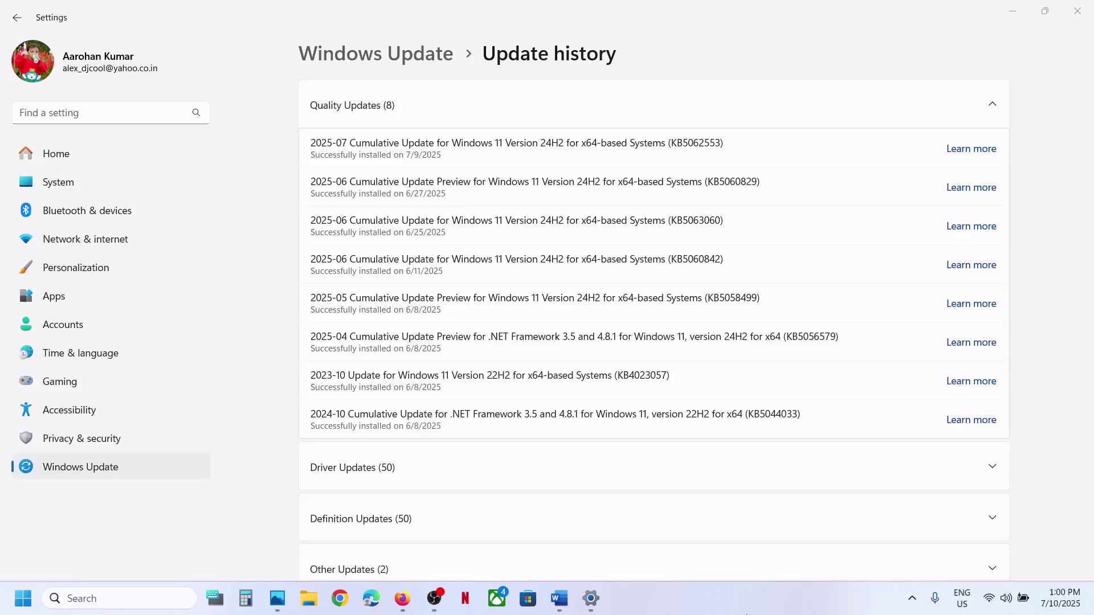
Select KB5062553 in the update history, switch to Word and highlight error code 0x80070306 and the Step 1 instruction
left_click(702, 150)
double_click(696, 141)
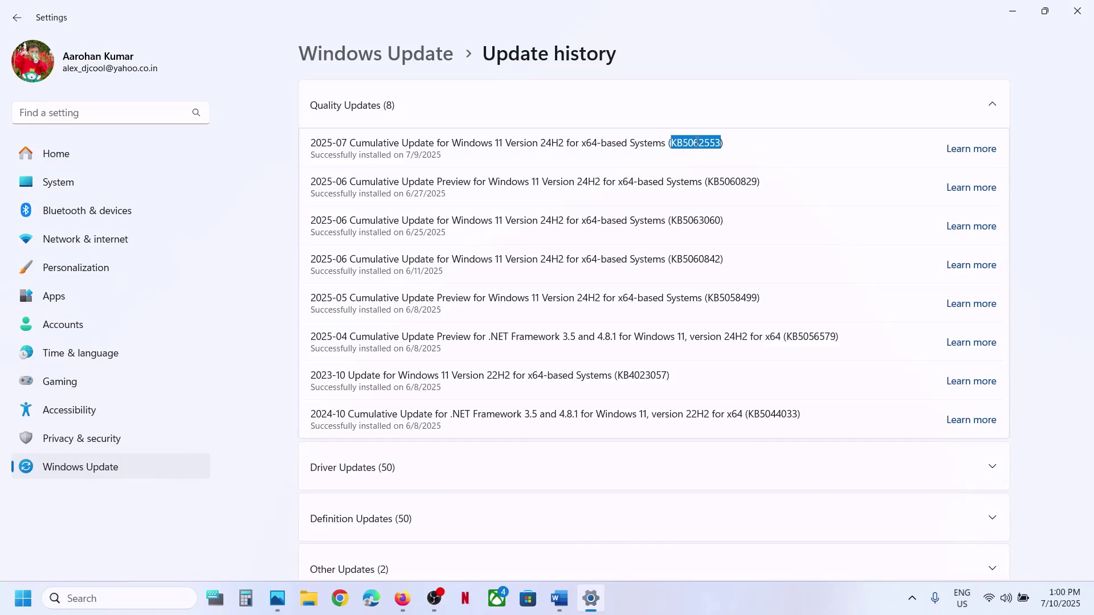
left_click(559, 598)
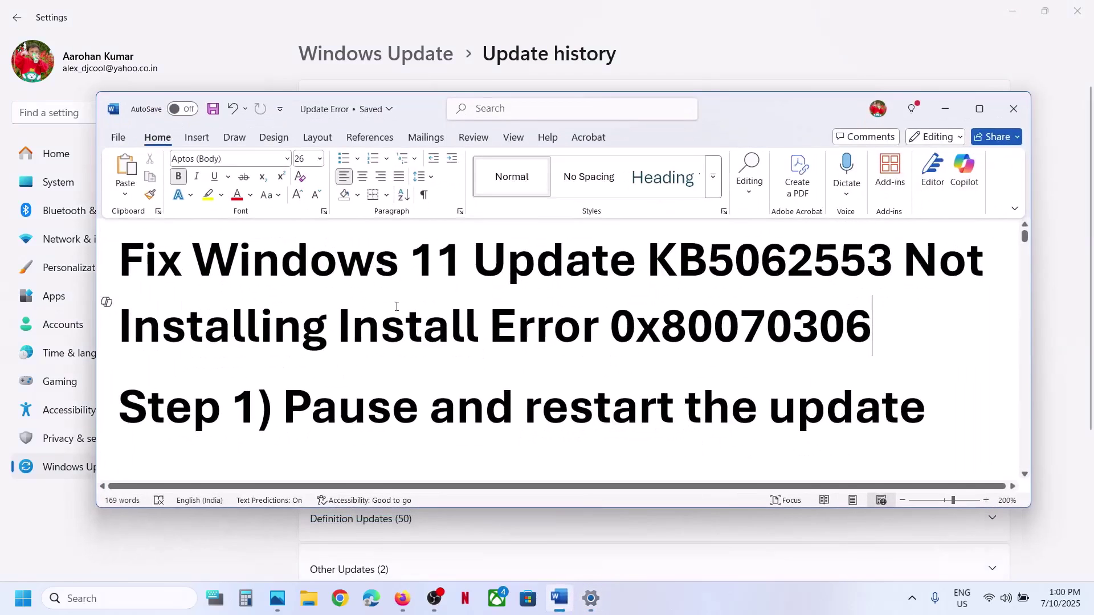
left_click_drag(622, 315, 910, 322)
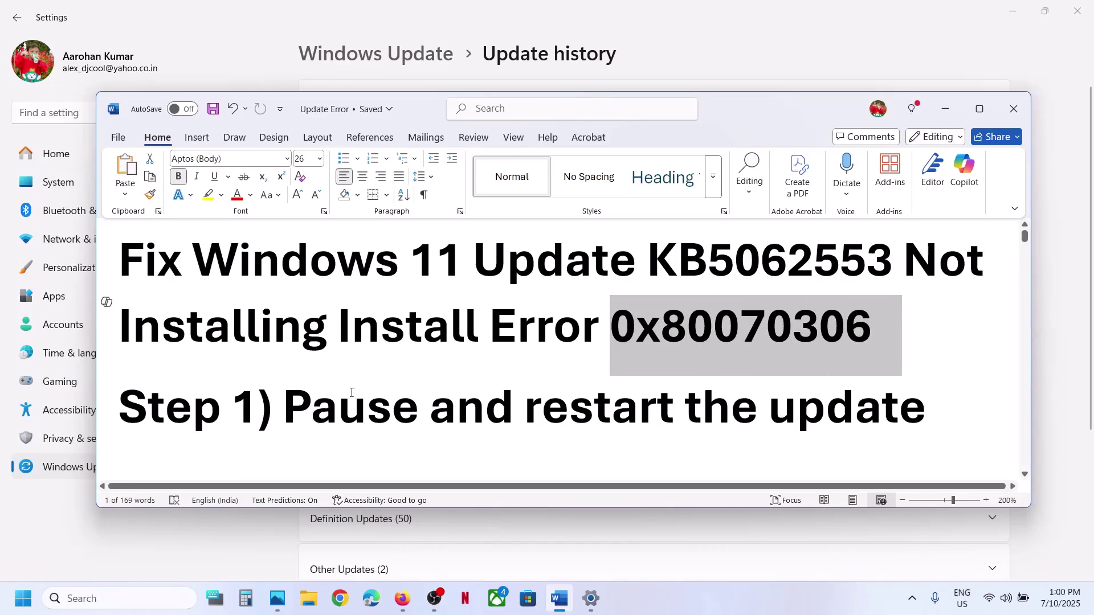
left_click_drag(305, 403, 759, 430)
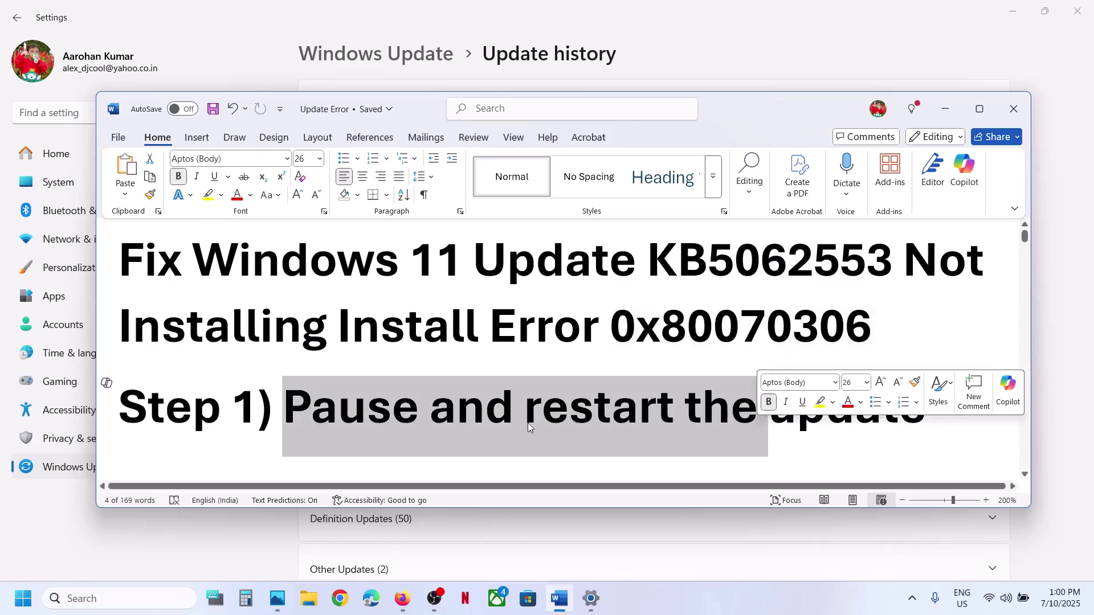
Return to Settings, pause Windows updates for 1 week, and resume them to trigger a new update check
left_click(816, 52)
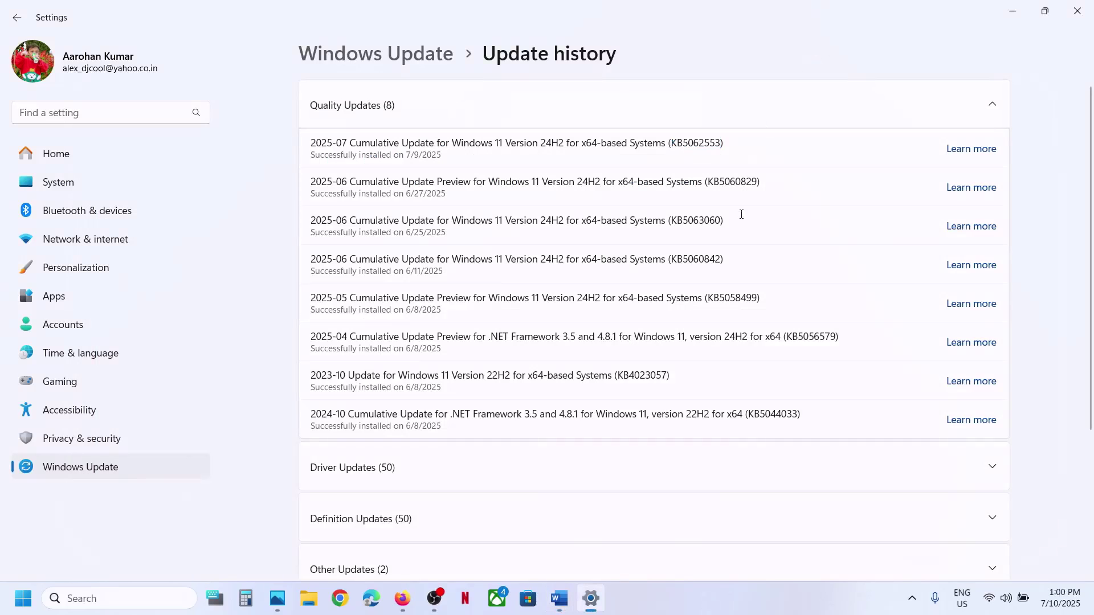
left_click(139, 475)
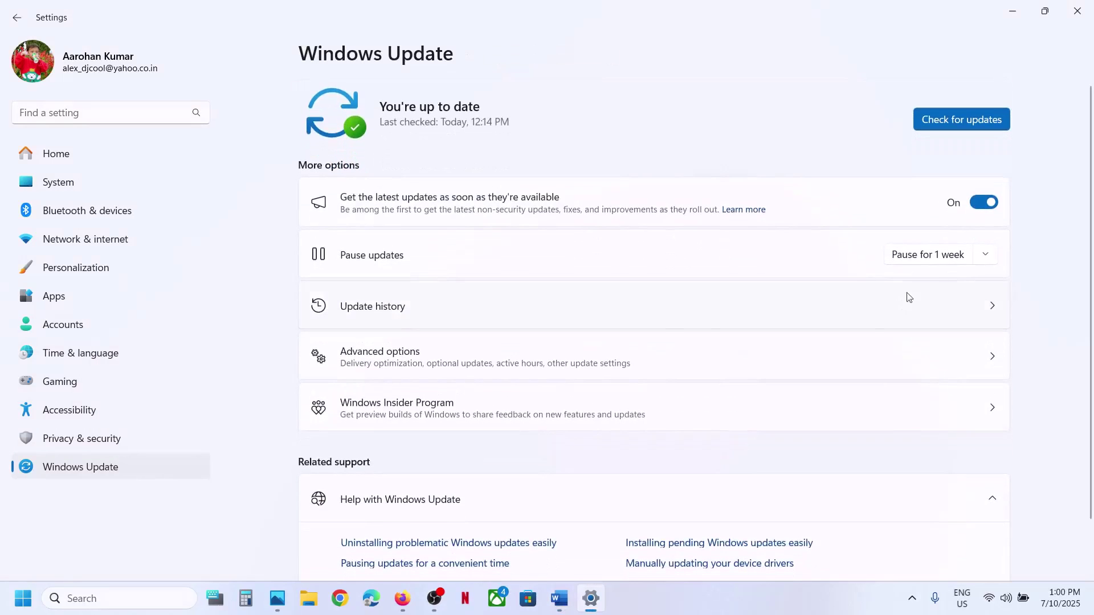
left_click(919, 261)
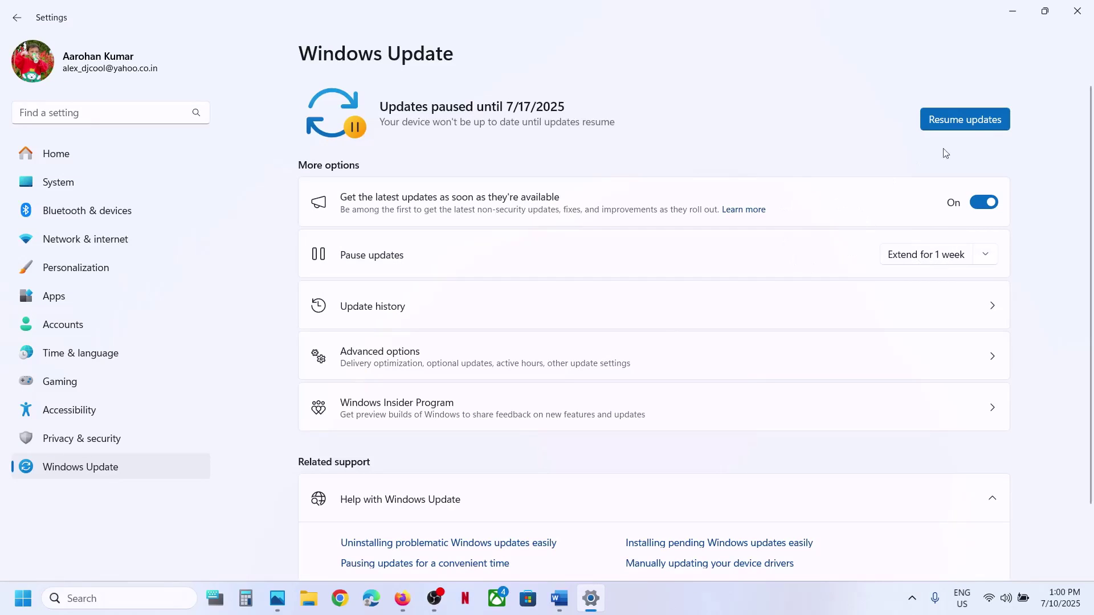
left_click(963, 118)
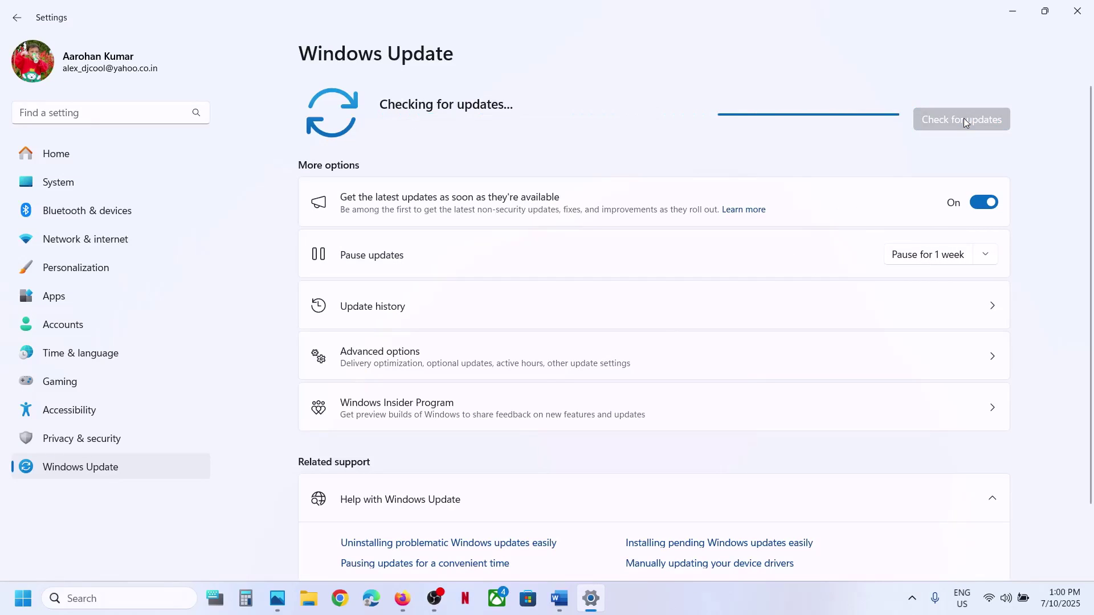
Review the Step 2 instruction on the App Readiness service in the Word document, and return to Settings
left_click(559, 598)
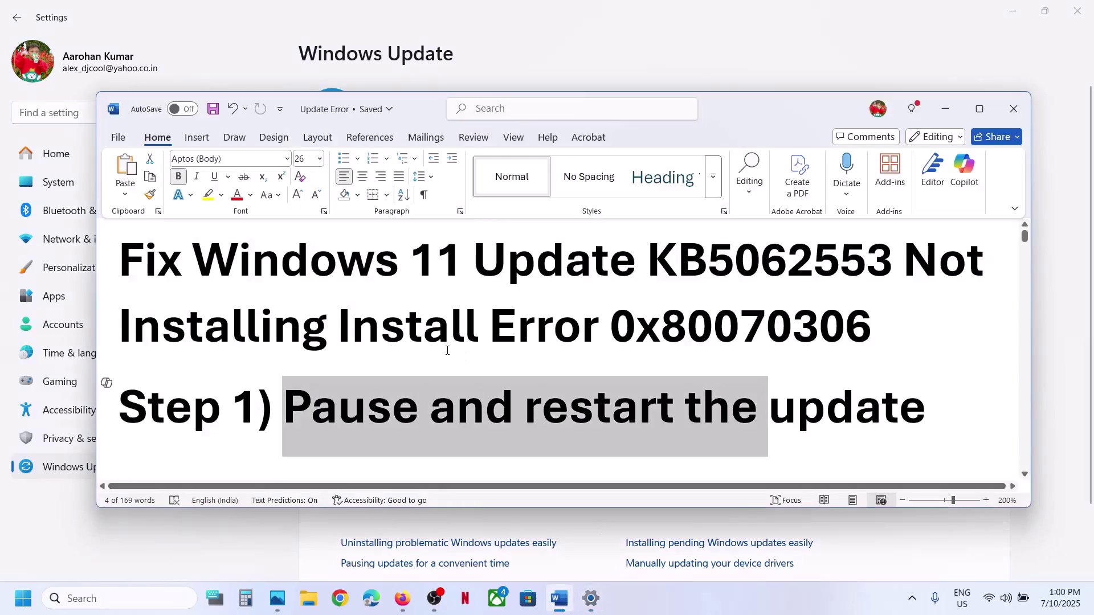
scroll(448, 350, "down", 4)
left_click_drag(283, 341, 744, 340)
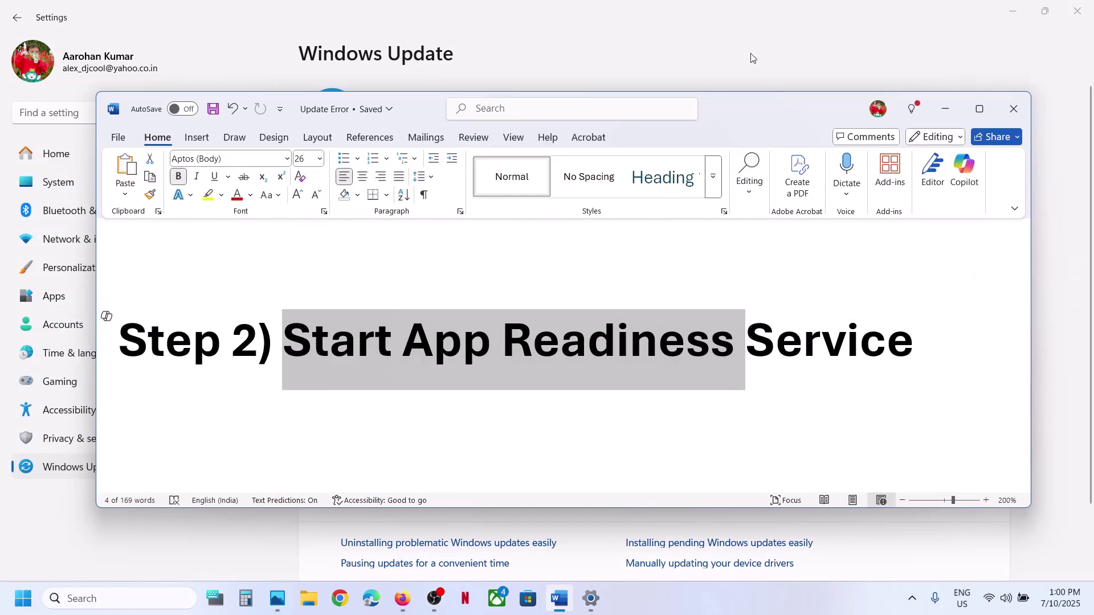
left_click(735, 49)
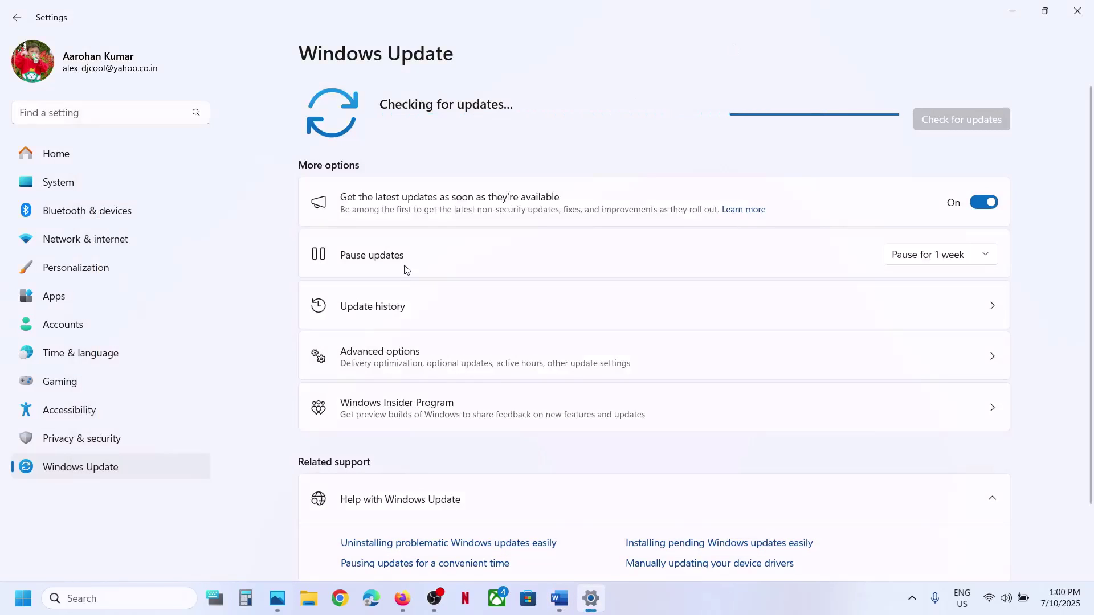
Open the Services console and bring up the properties of the App Readiness service
left_click(128, 599)
type("services")
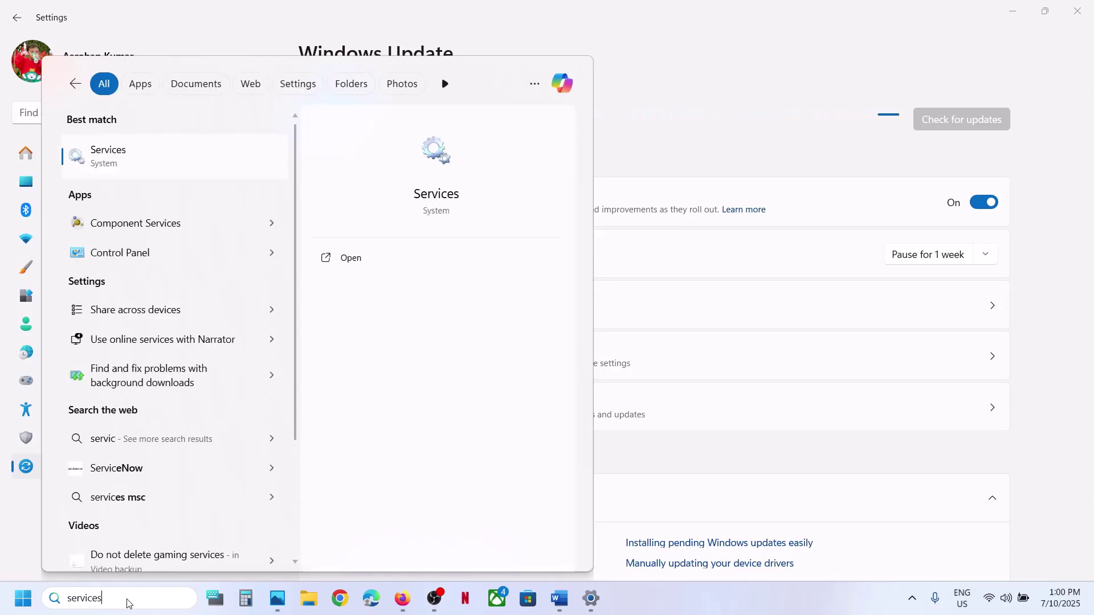
key("Return")
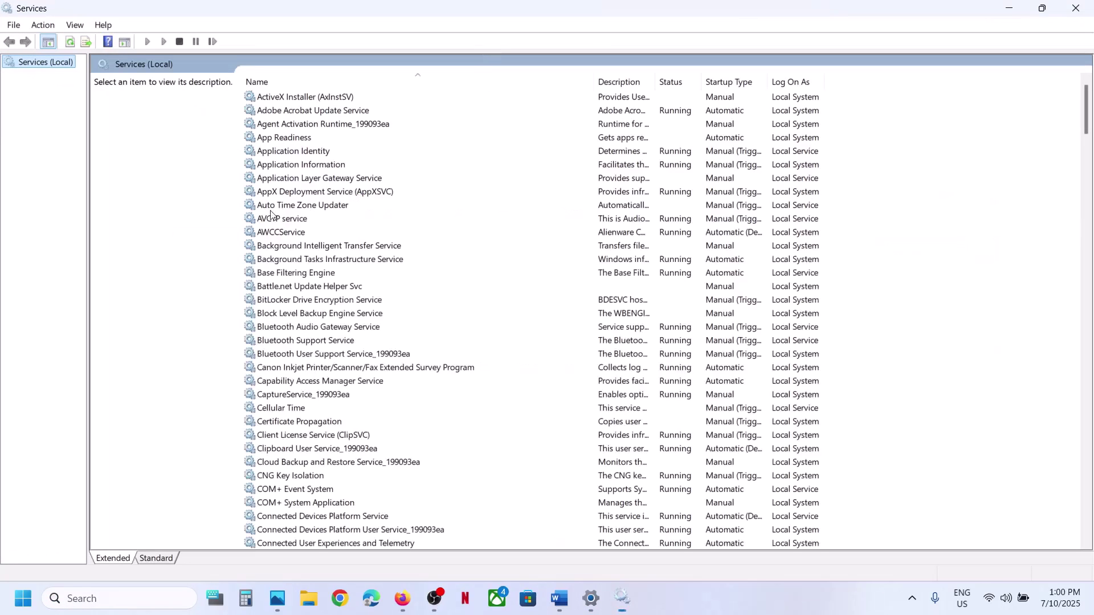
left_click(340, 202)
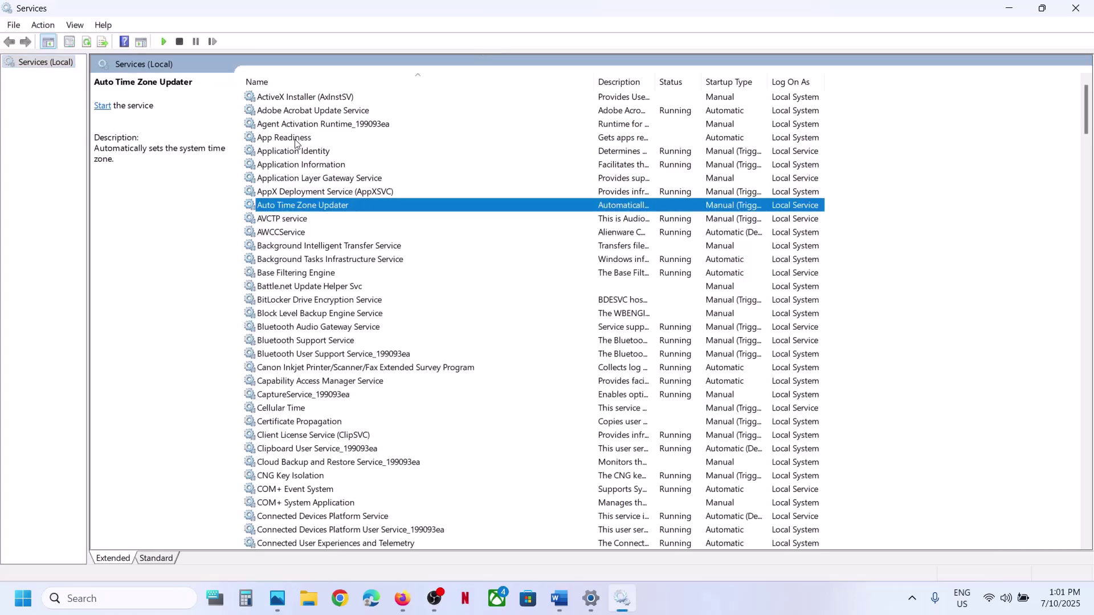
left_click(296, 139)
double_click(408, 139)
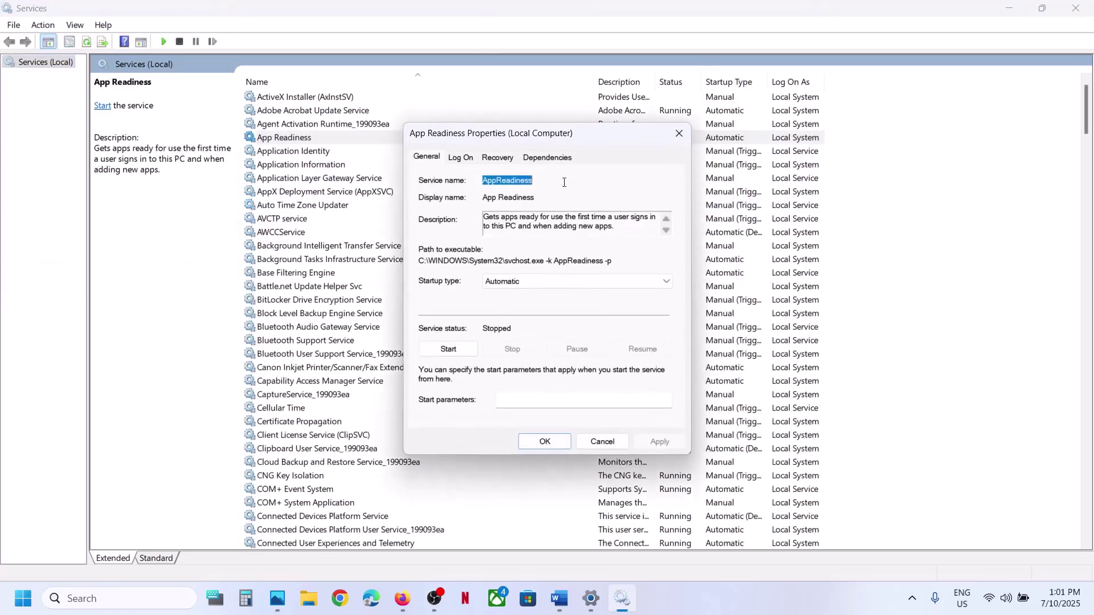
Set the App Readiness startup type to Automatic, start the service, and confirm its properties
left_click(514, 281)
left_click(519, 304)
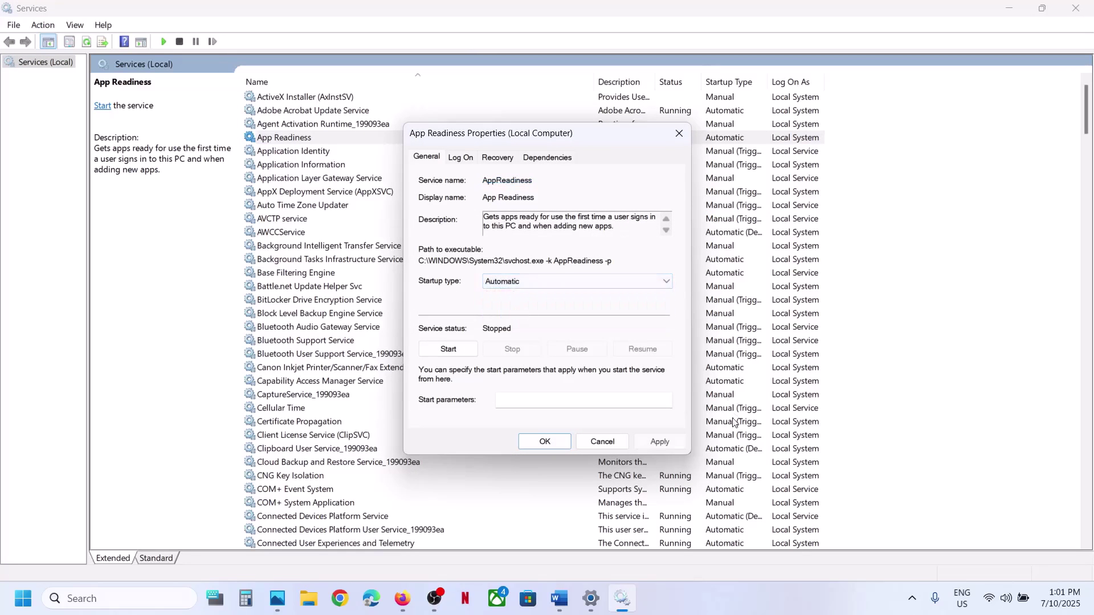
left_click(682, 447)
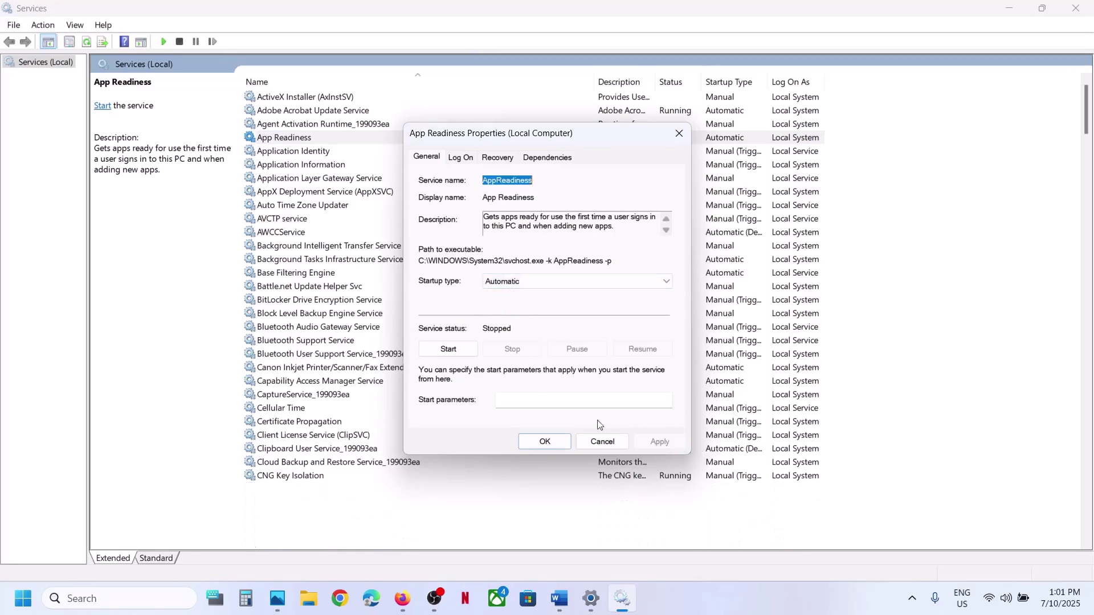
left_click(447, 342)
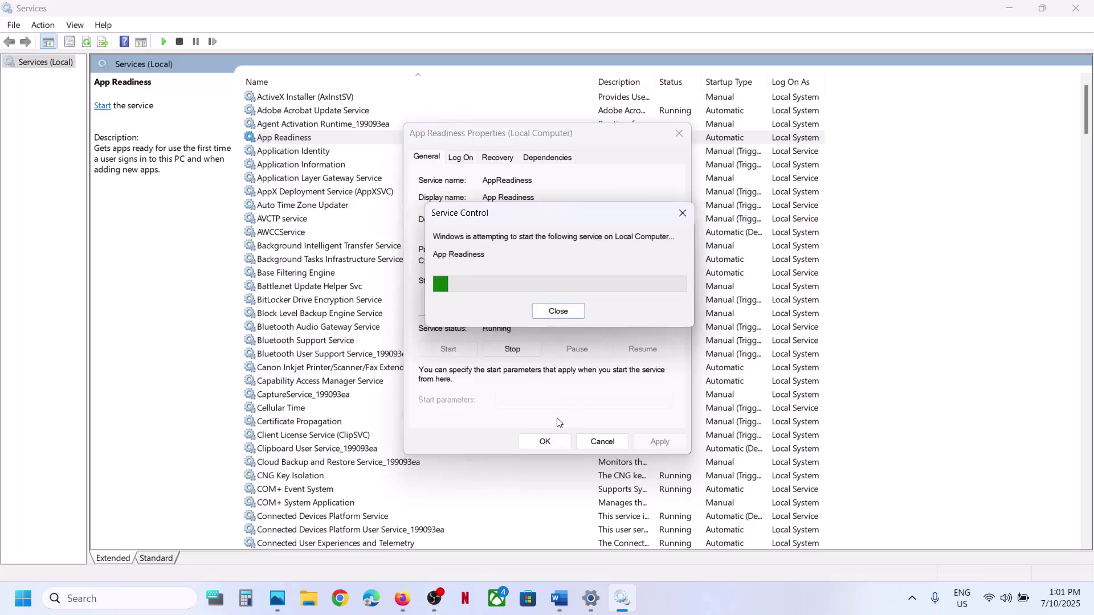
left_click(545, 442)
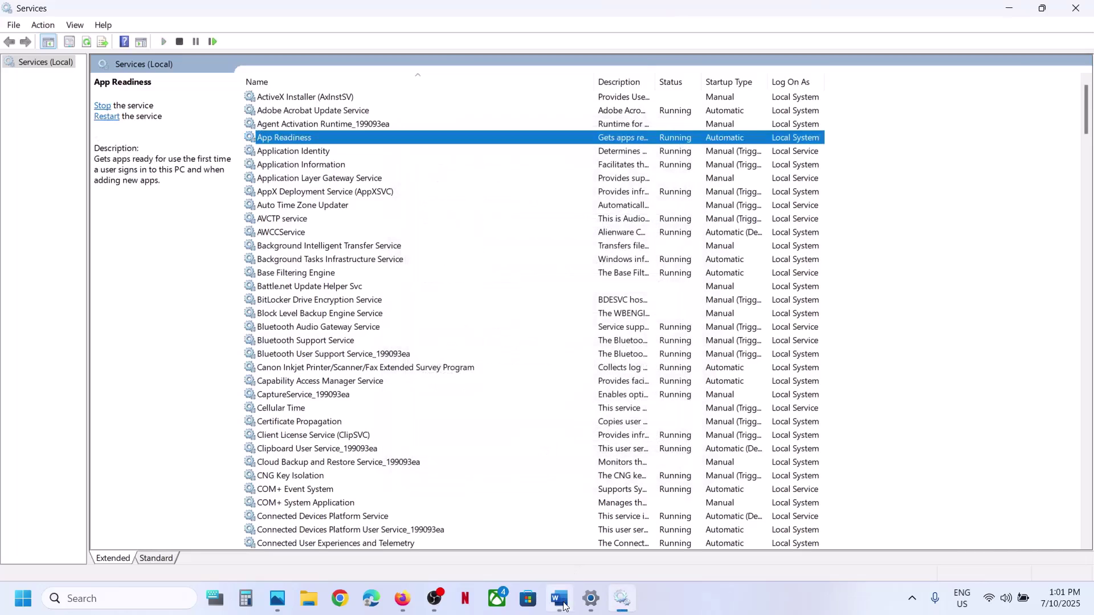
Switch to the Word document and read the Step 3 instruction
left_click(564, 605)
scroll(501, 339, "down", 3)
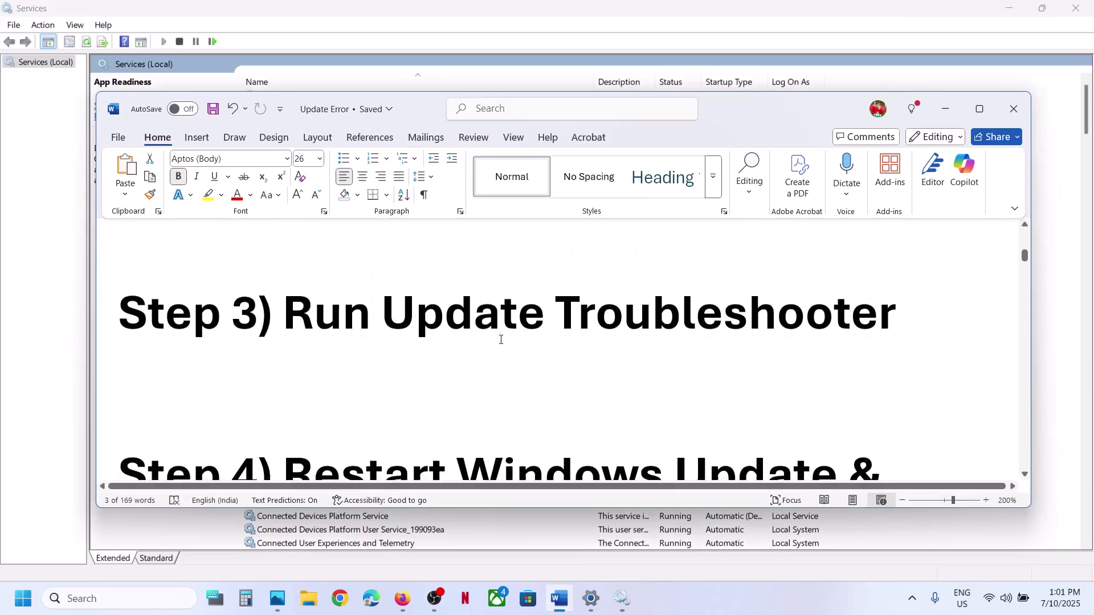
scroll(501, 339, "up", 1)
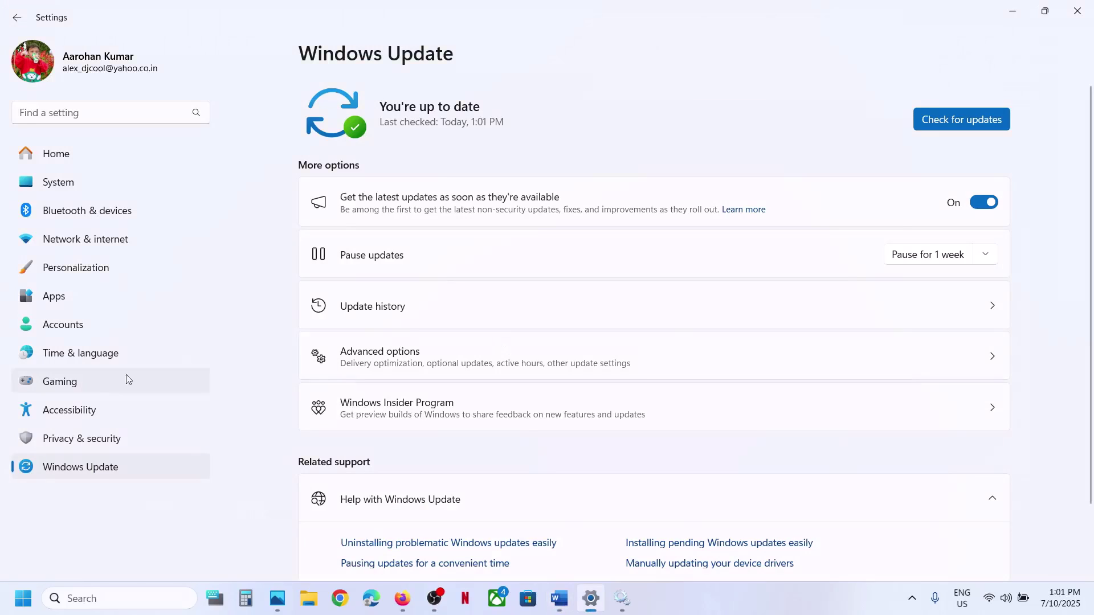
Open the other troubleshooters in the System Troubleshoot settings and run the Windows Update troubleshooter
left_click(98, 177)
scroll(504, 341, "down", 2)
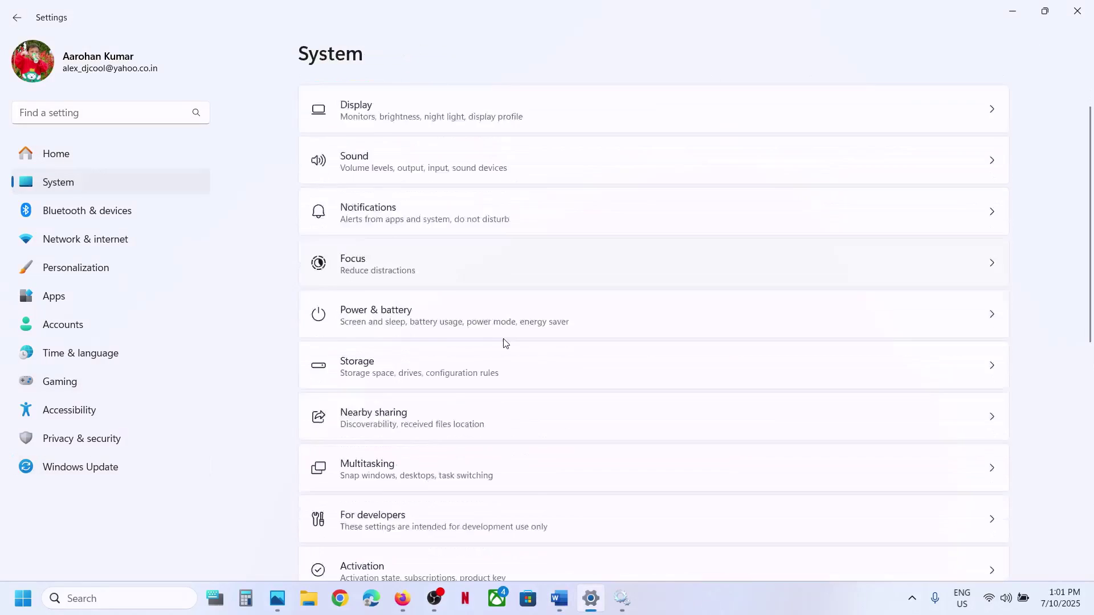
scroll(504, 343, "down", 2)
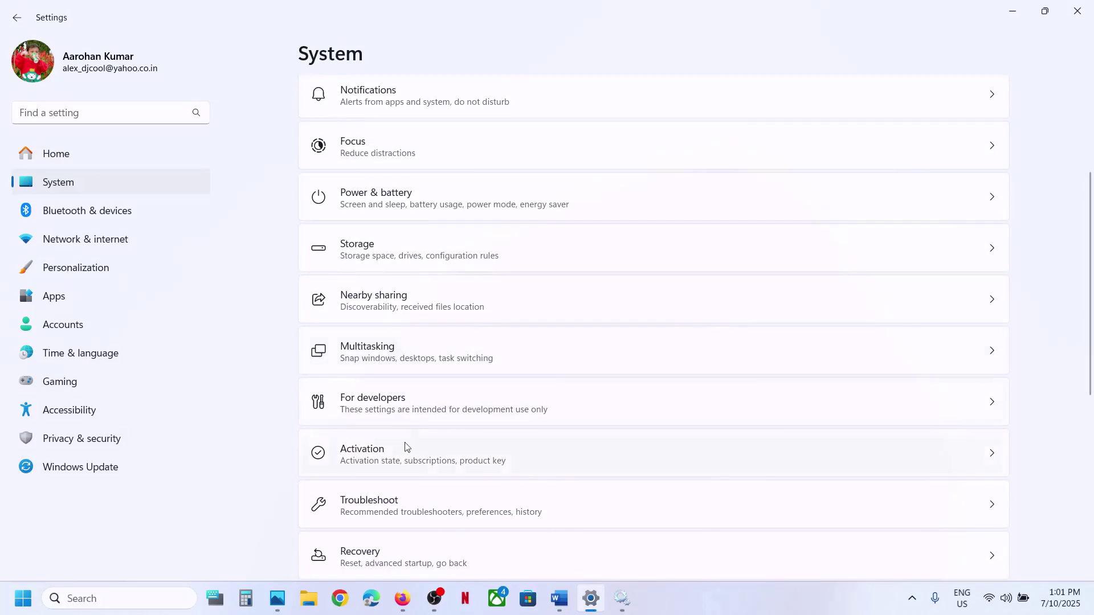
left_click(402, 511)
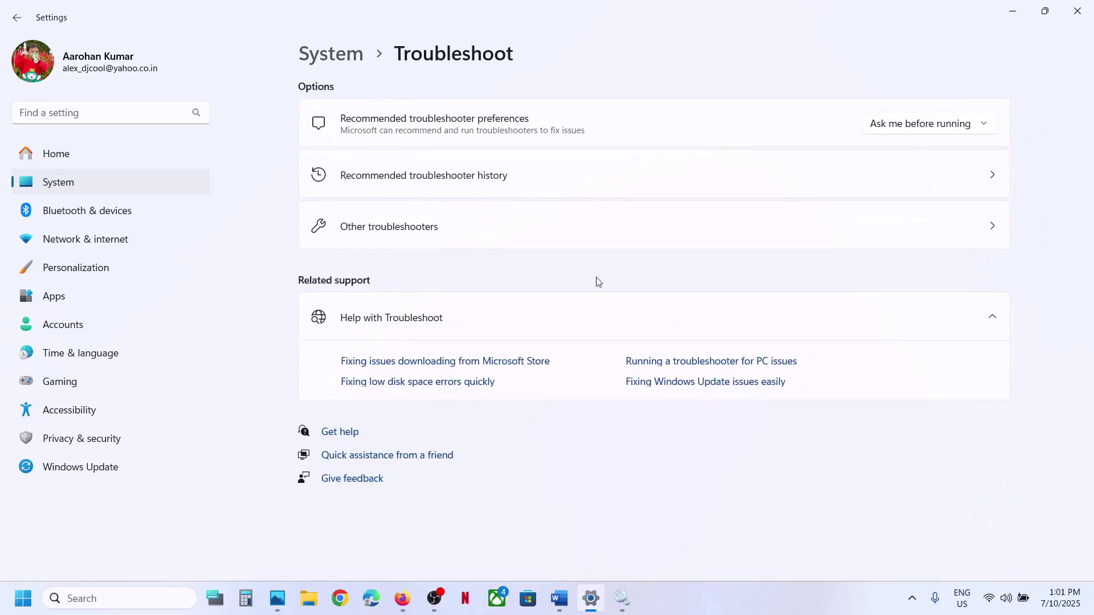
left_click(461, 226)
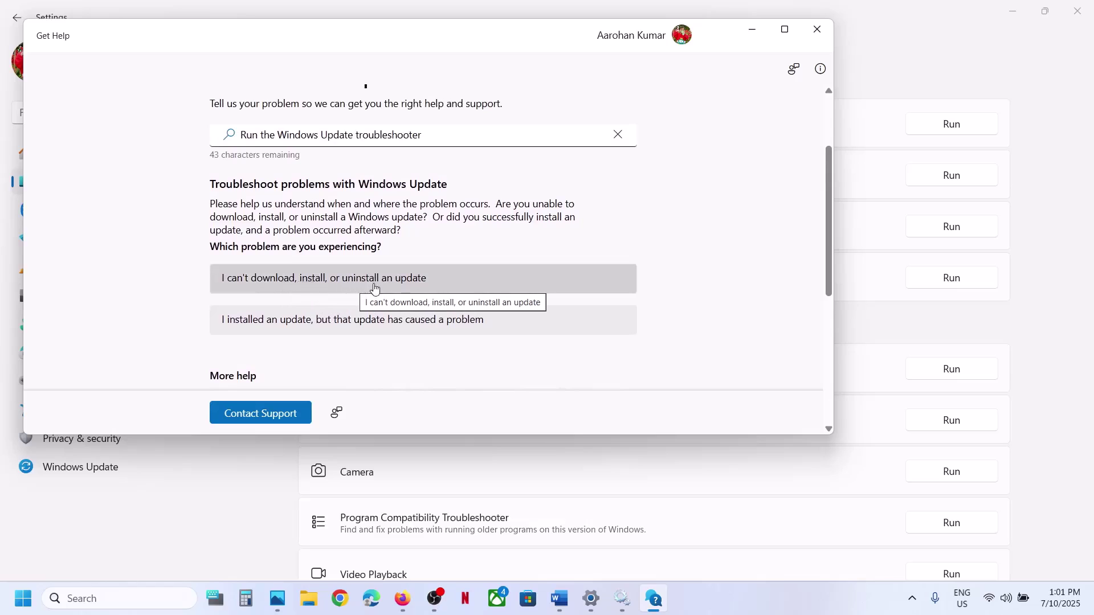
Report "I can't download, install, or uninstall an update" and allow the Windows Update automated diagnostic to run
left_click(289, 285)
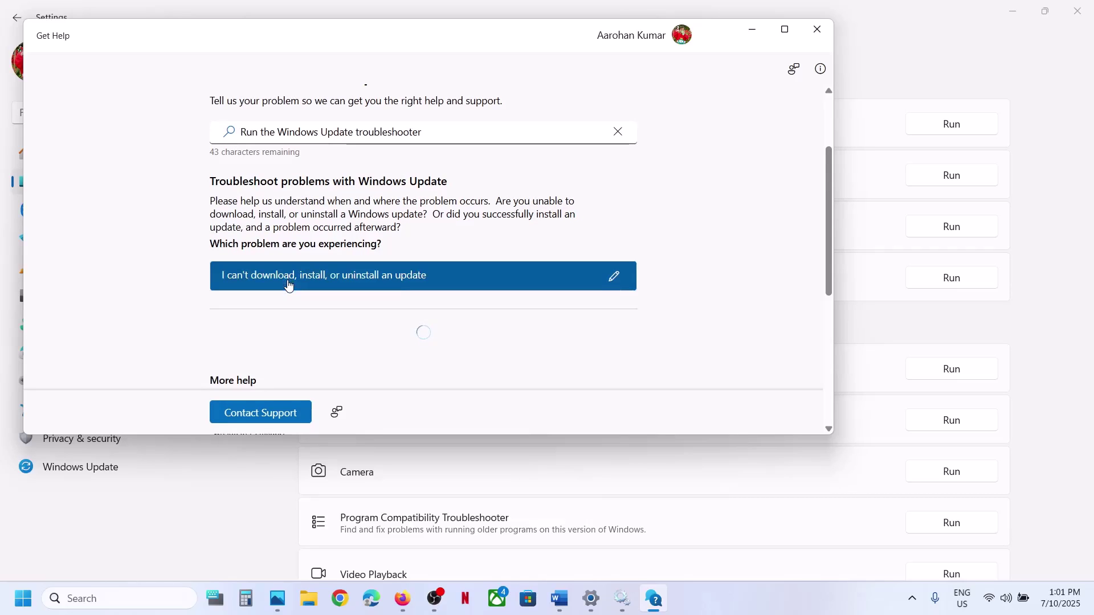
scroll(267, 296, "up", 2)
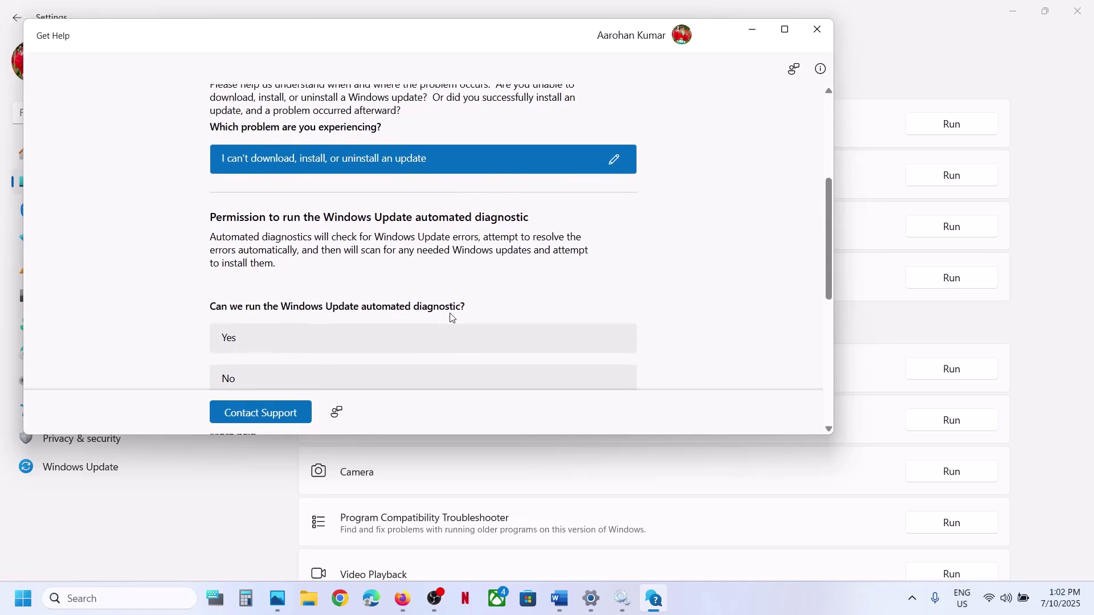
scroll(332, 305, "down", 1)
left_click(295, 315)
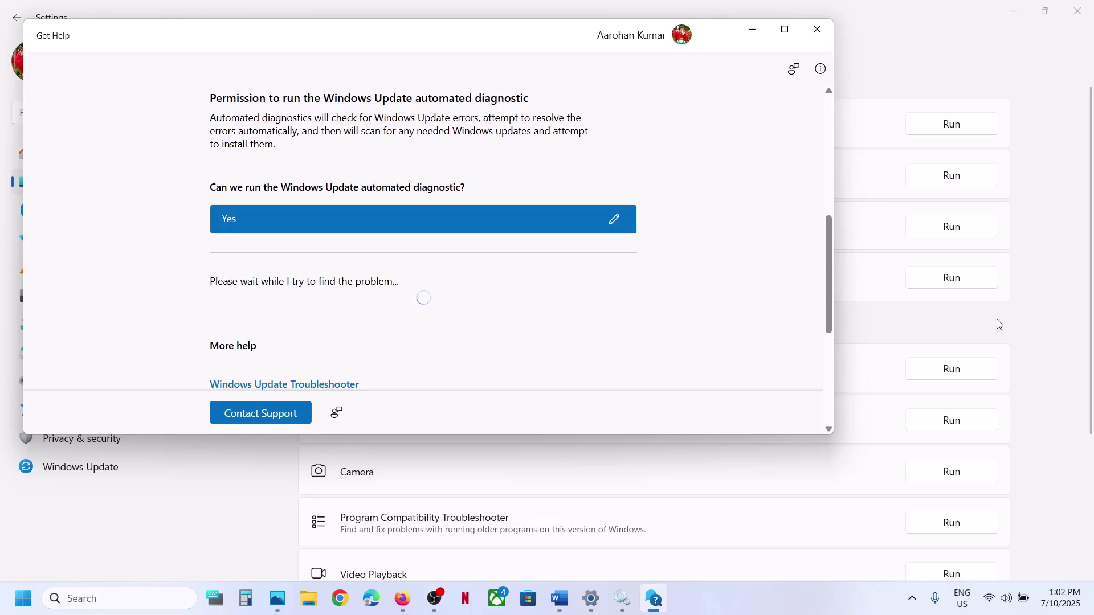
Switch to the Word document and highlight the Step 4 instruction on restarting the update services
left_click(1015, 323)
left_click(558, 596)
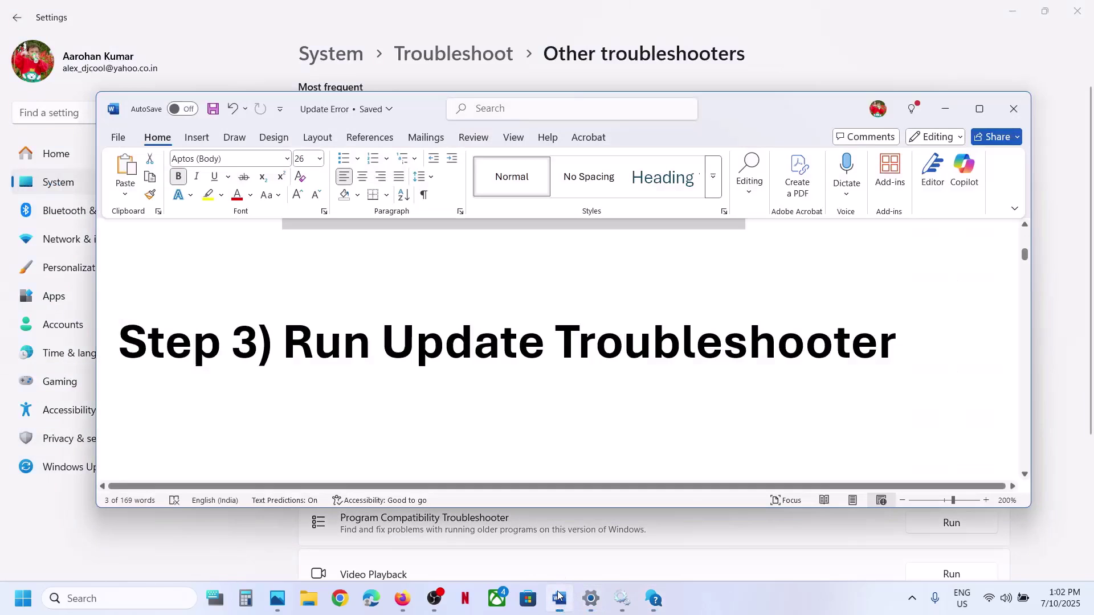
scroll(337, 405, "down", 3)
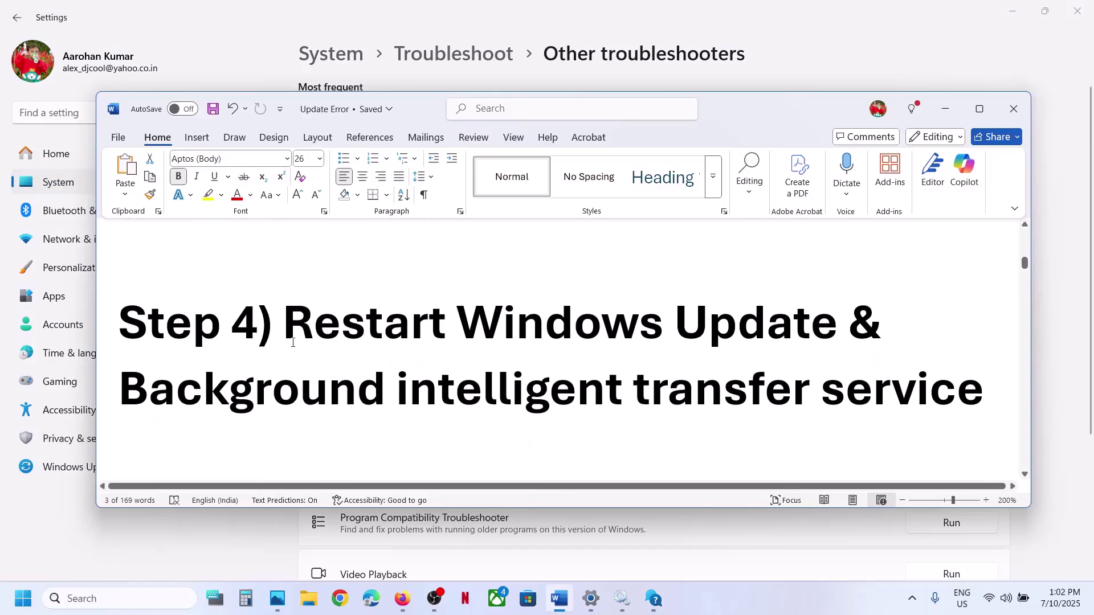
left_click_drag(283, 324, 773, 383)
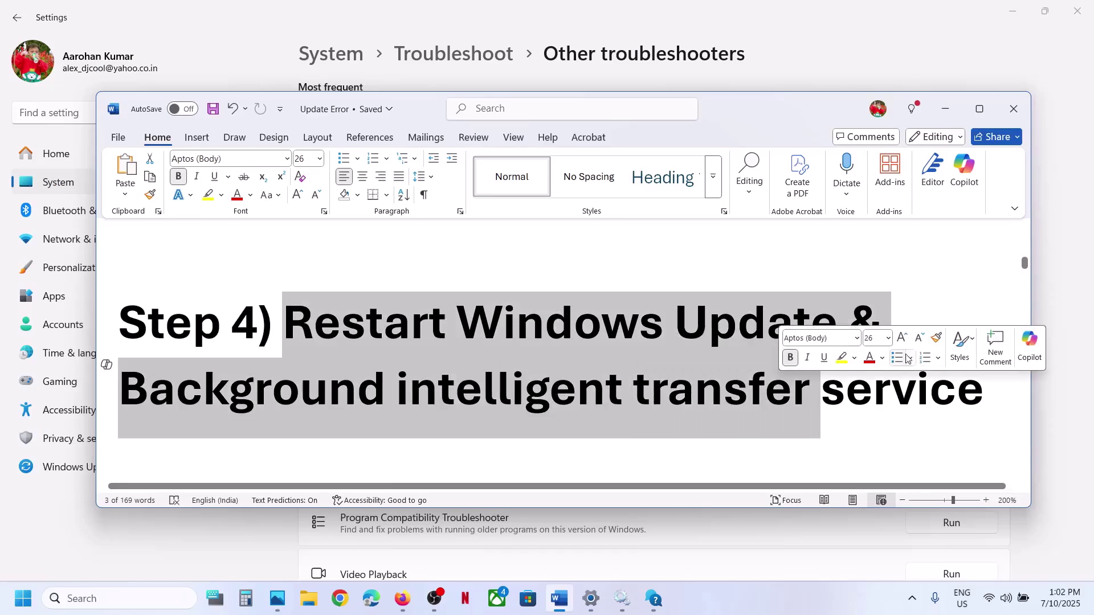
Check the progress of the Windows Update diagnostic in Get Help and return to Settings
left_click(1074, 289)
left_click(653, 605)
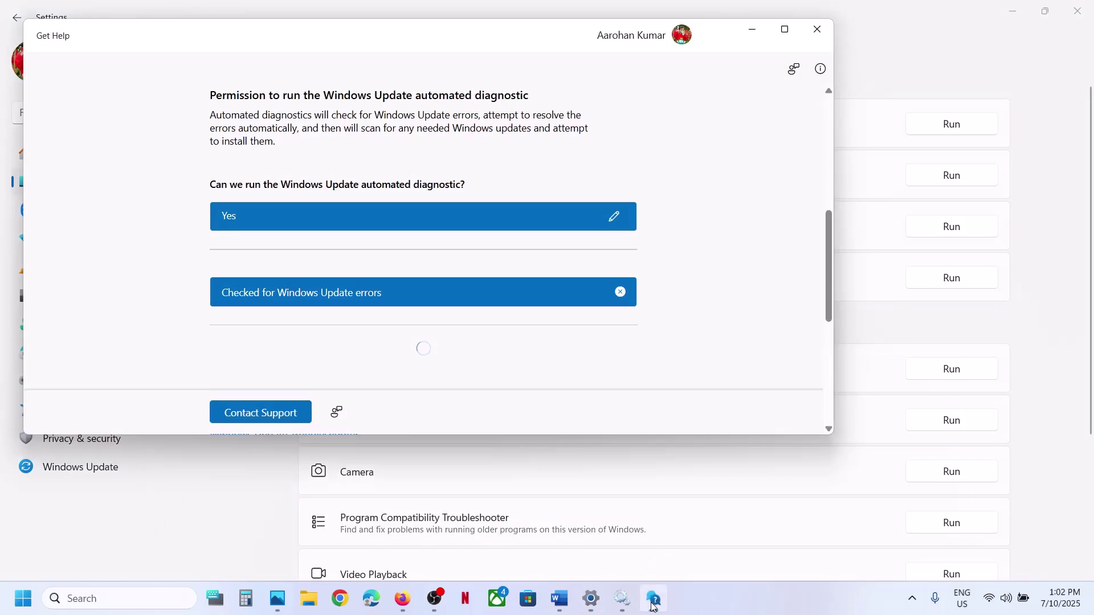
left_click(188, 533)
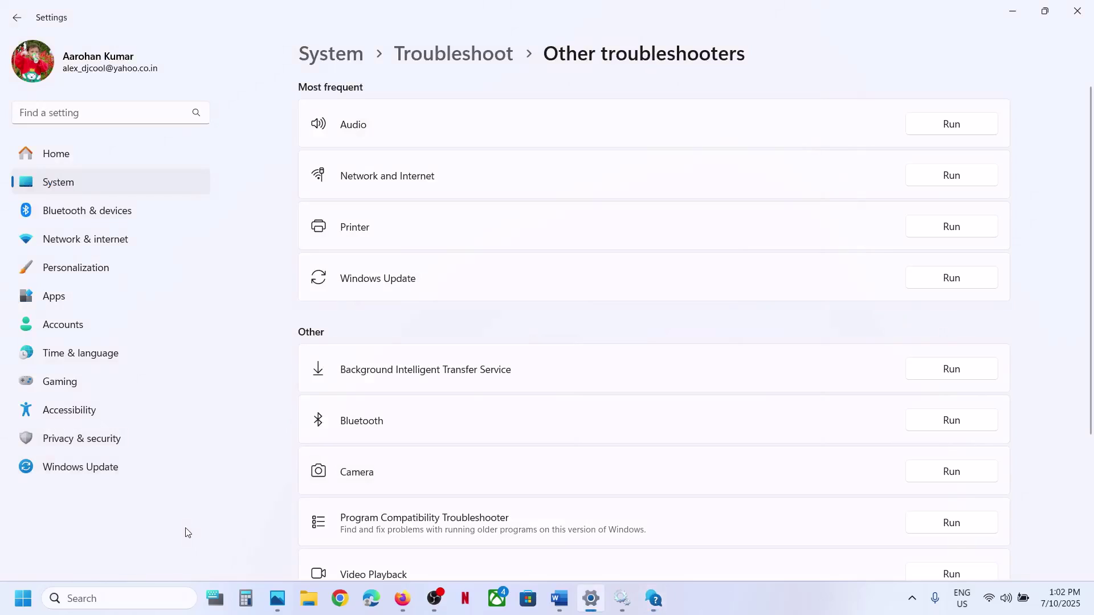
Search Windows for "services" and open the Services console
left_click(129, 605)
type("services")
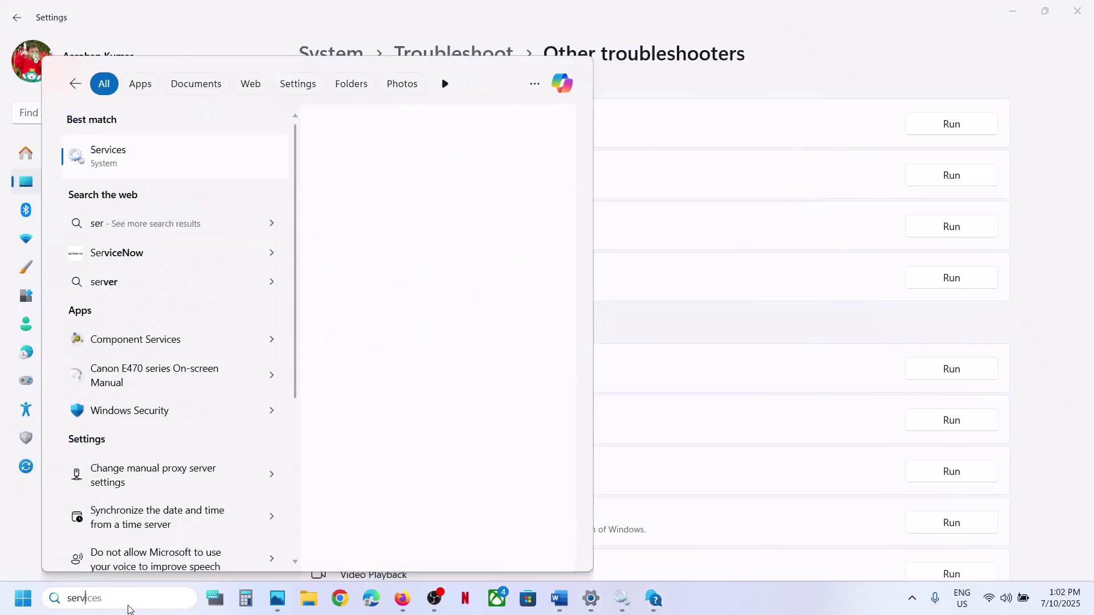
key("Return")
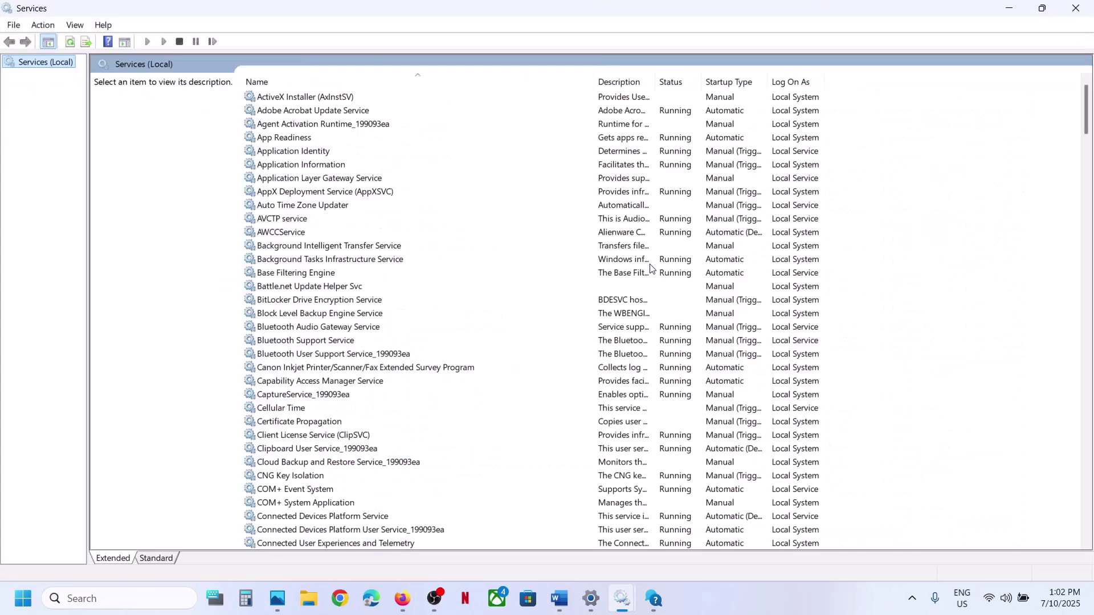
Set the Windows Update service's startup type to Automatic and restart the service
left_click(400, 355)
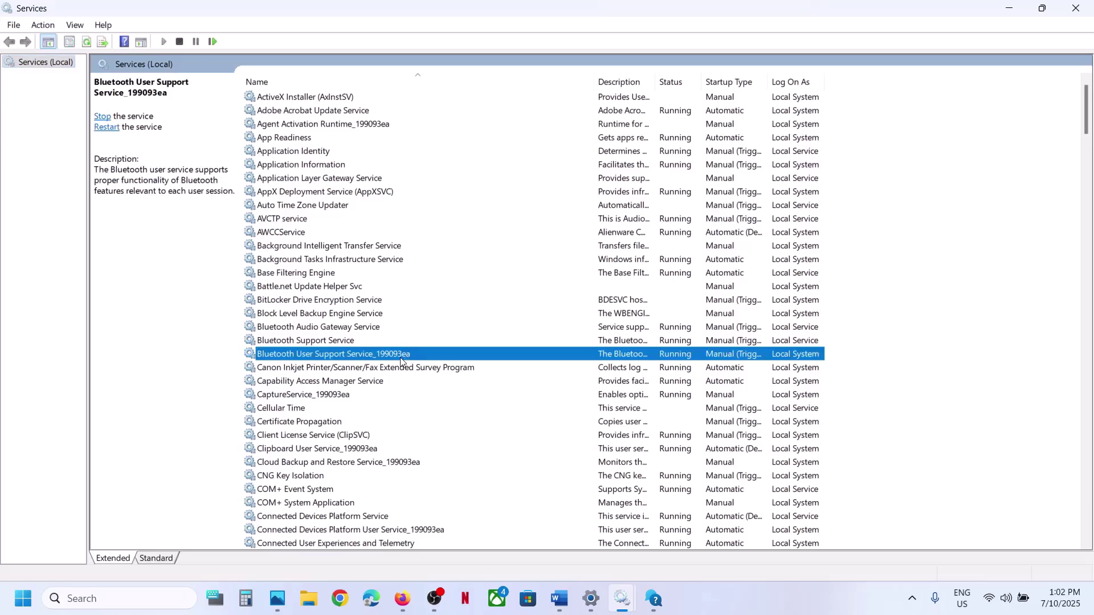
key("w")
scroll(402, 362, "down", 8)
left_click(333, 330)
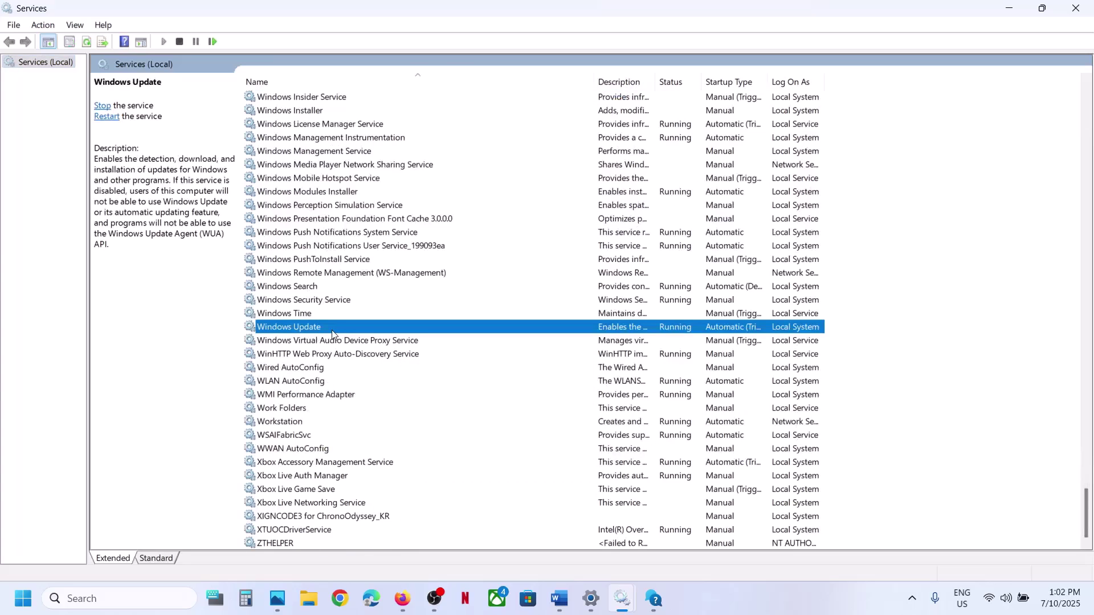
double_click(374, 328)
left_click(521, 282)
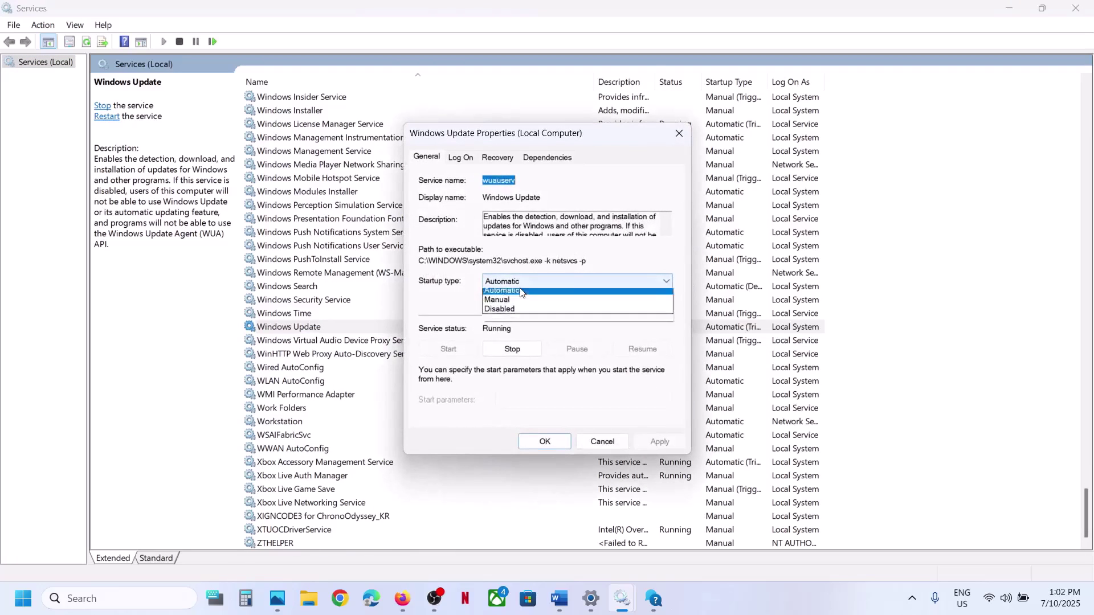
left_click(520, 308)
left_click(659, 441)
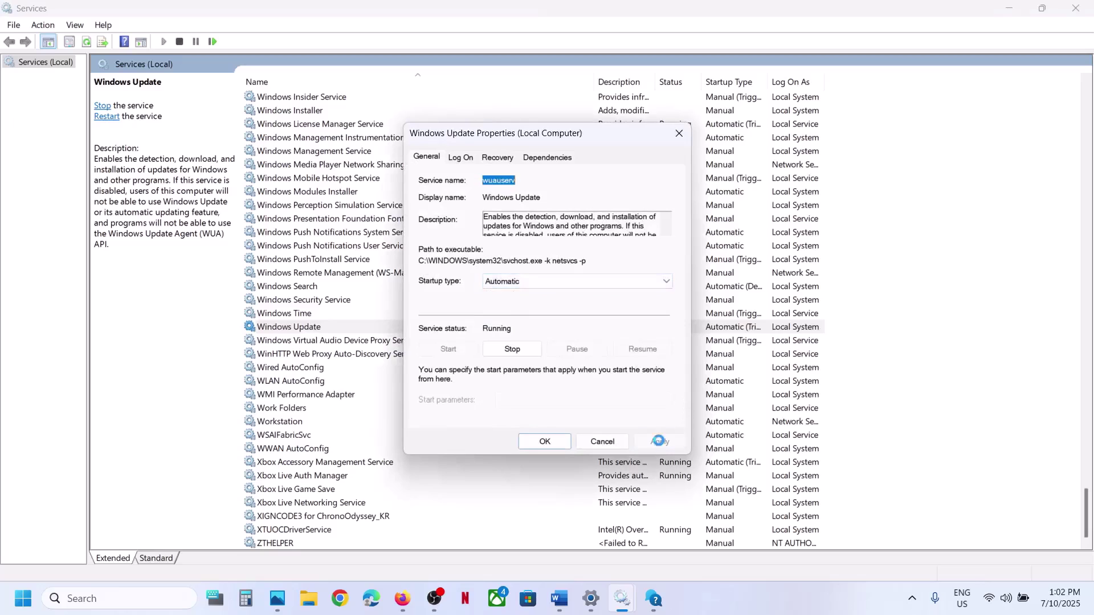
left_click(538, 442)
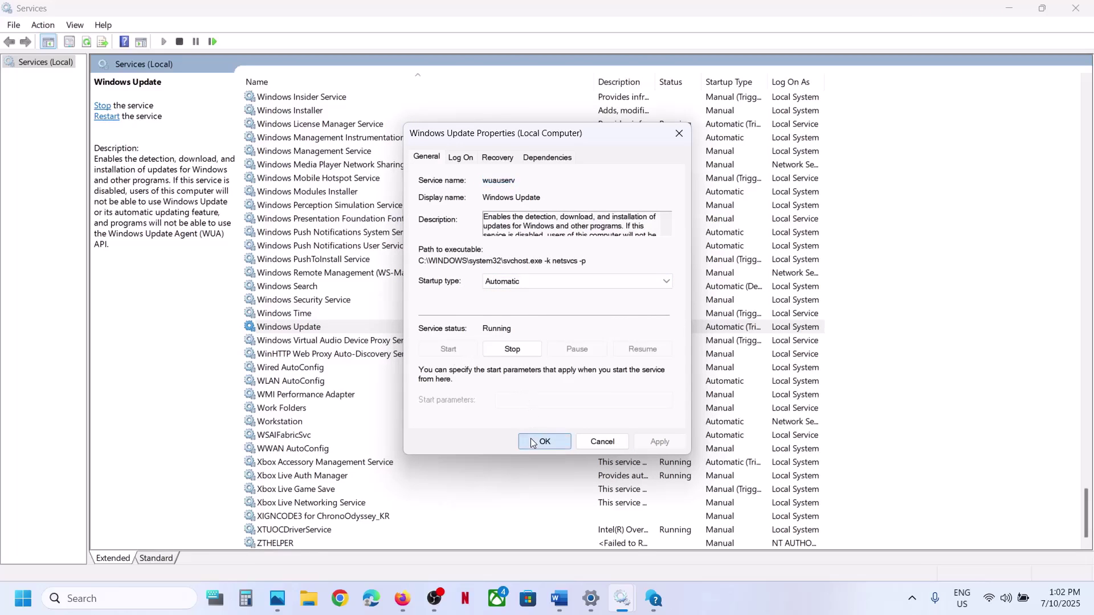
right_click(303, 330)
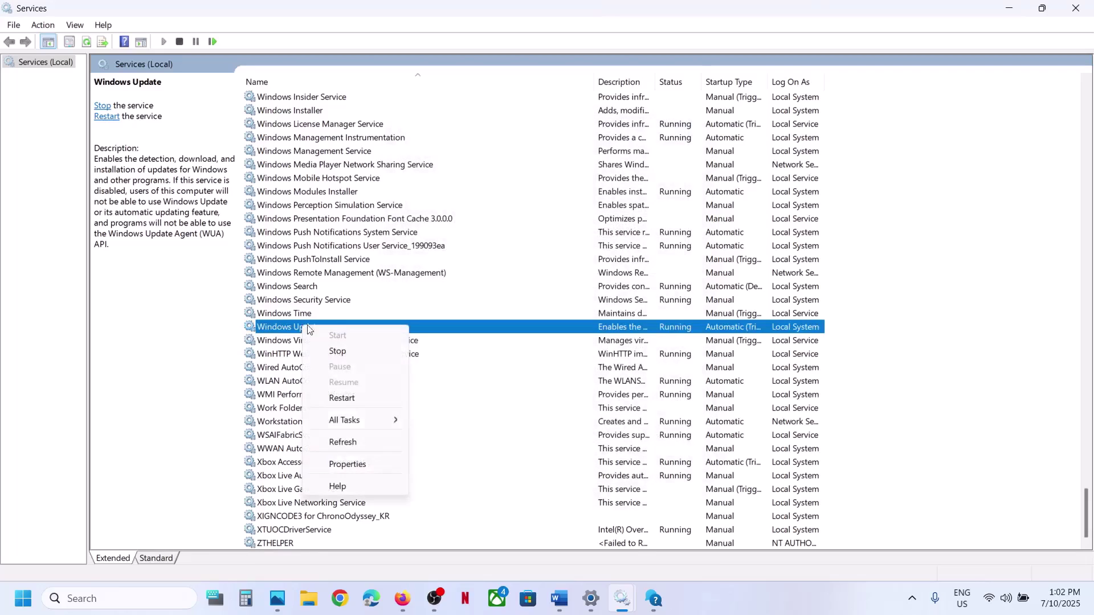
left_click(342, 398)
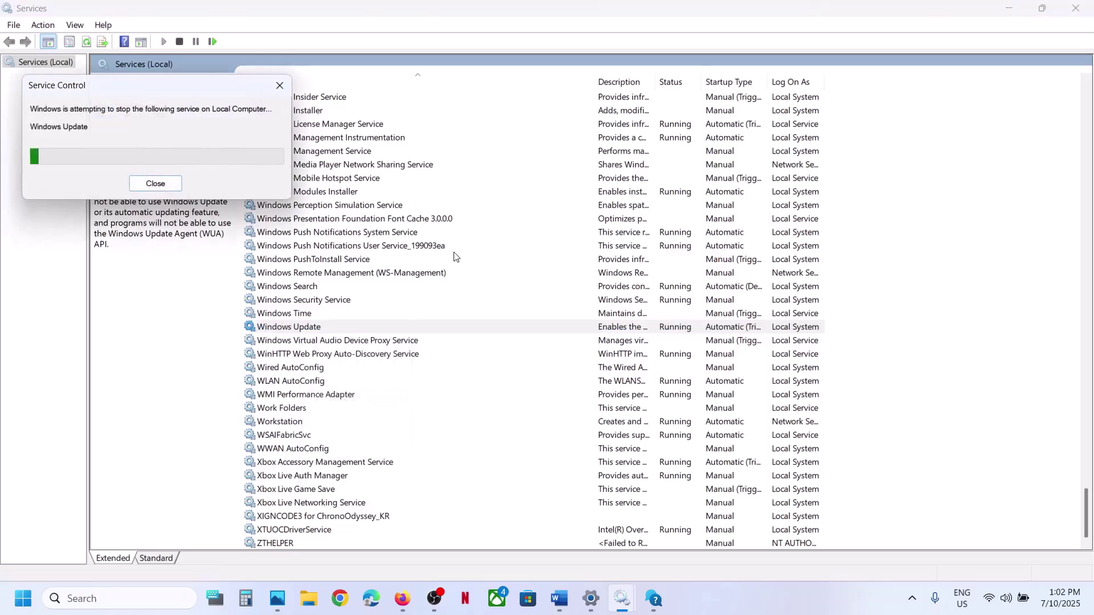
Set the Background Intelligent Transfer Service's startup type to Automatic and start the service
left_click(370, 277)
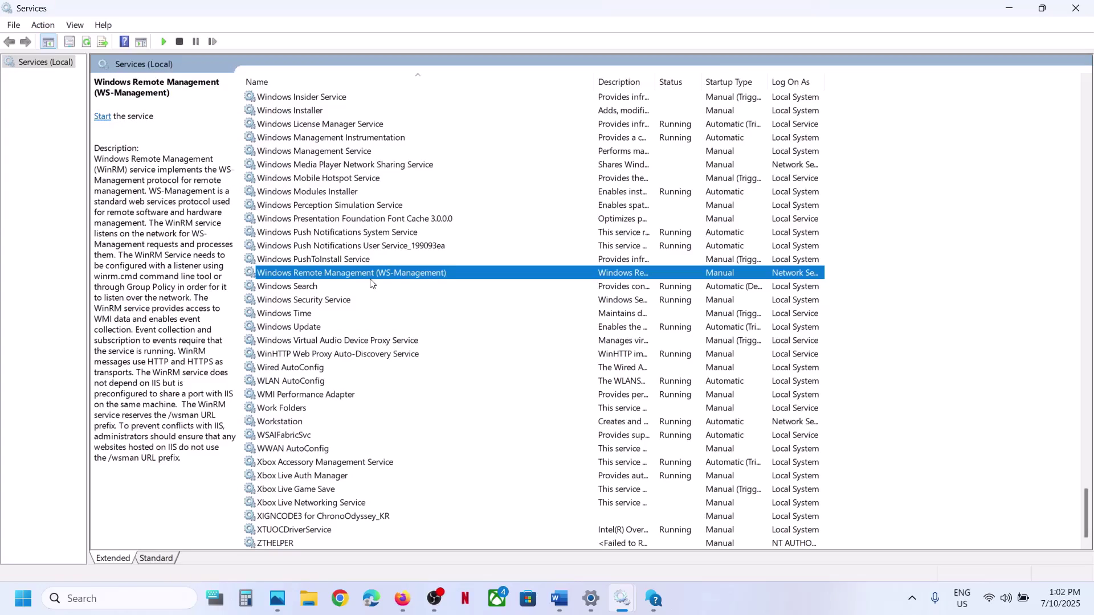
key("b")
scroll(348, 222, "up", 2)
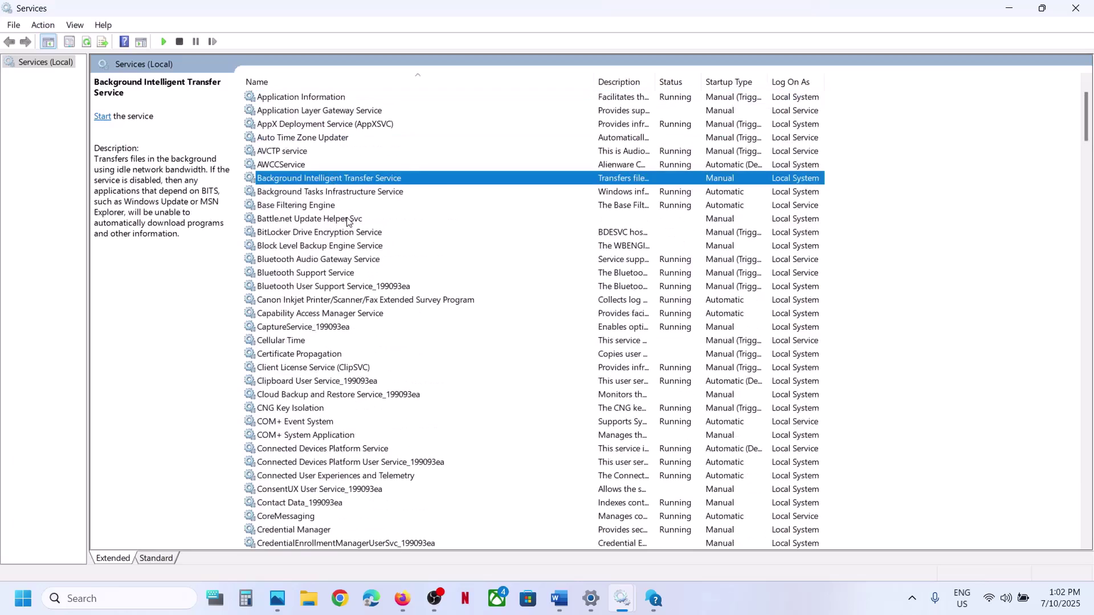
double_click(414, 178)
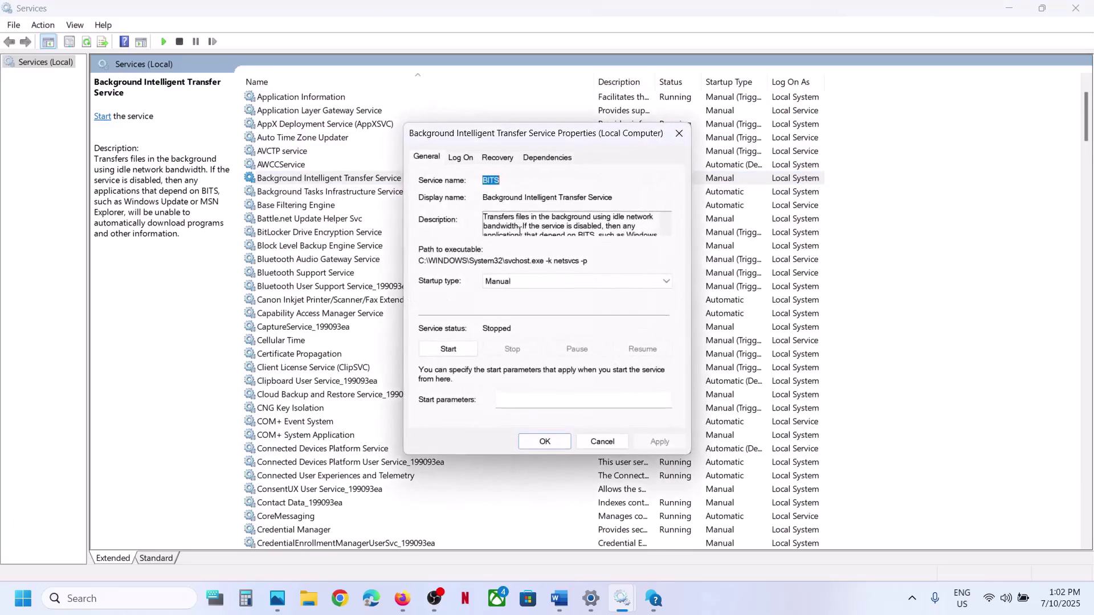
left_click(499, 285)
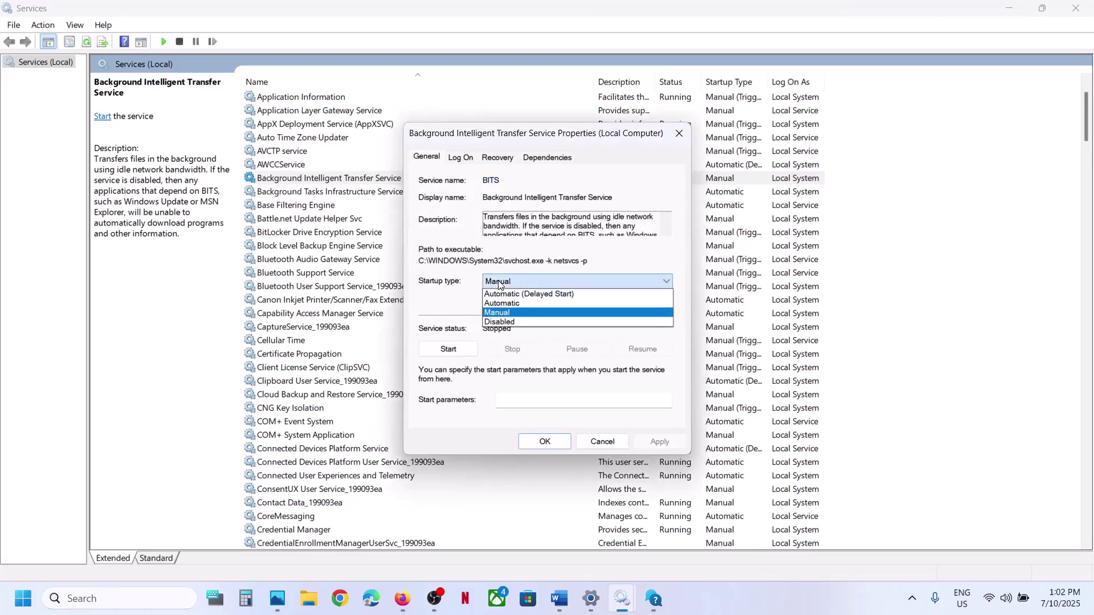
left_click(523, 301)
left_click(660, 441)
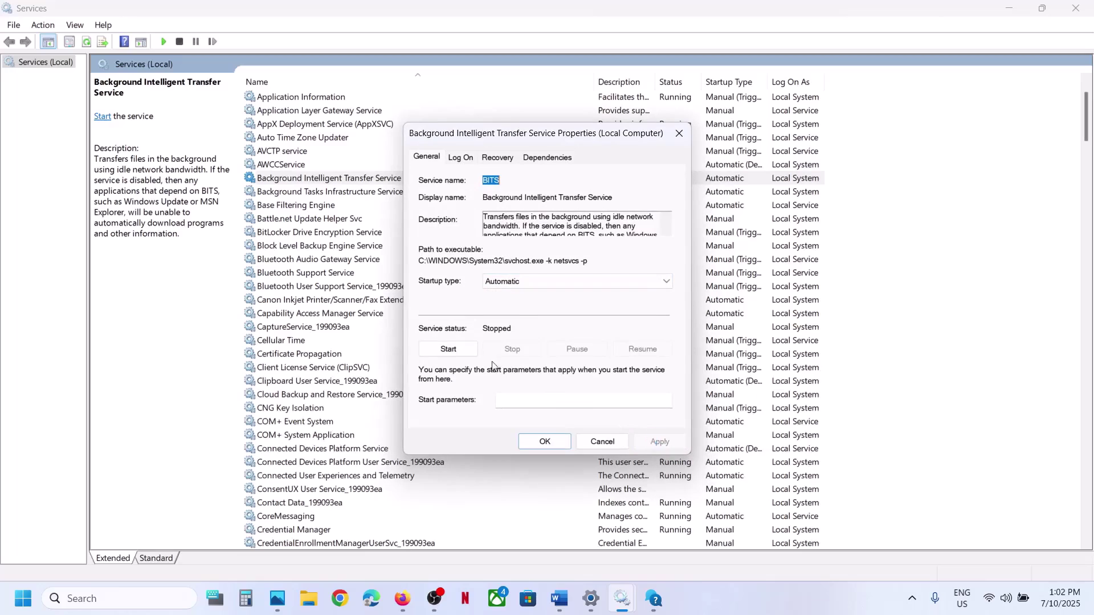
left_click(455, 350)
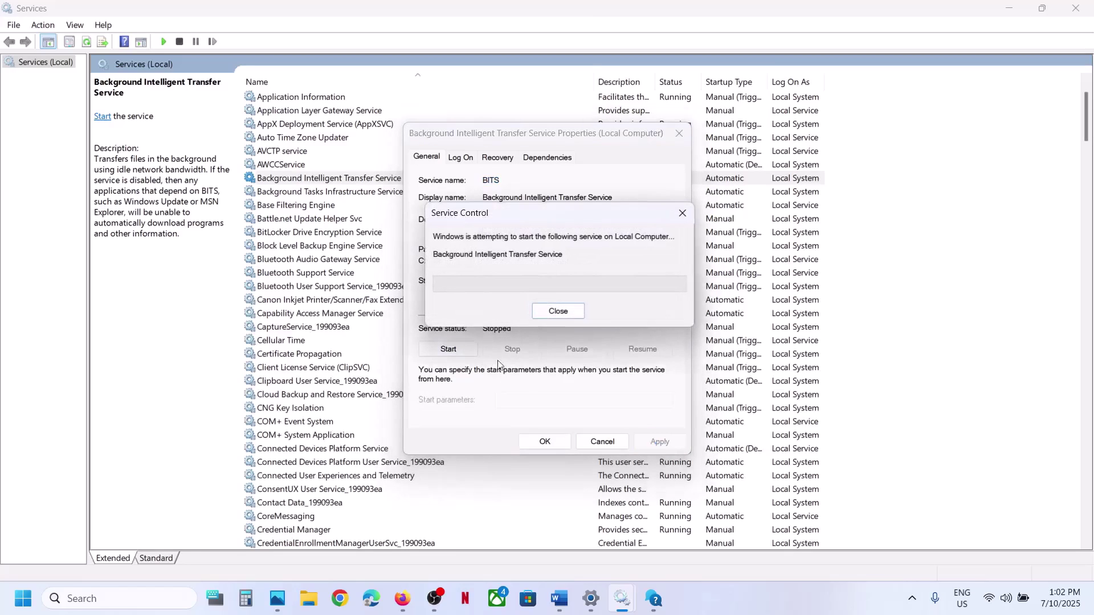
left_click(544, 442)
Restart the Background Intelligent Transfer Service
left_click(339, 180)
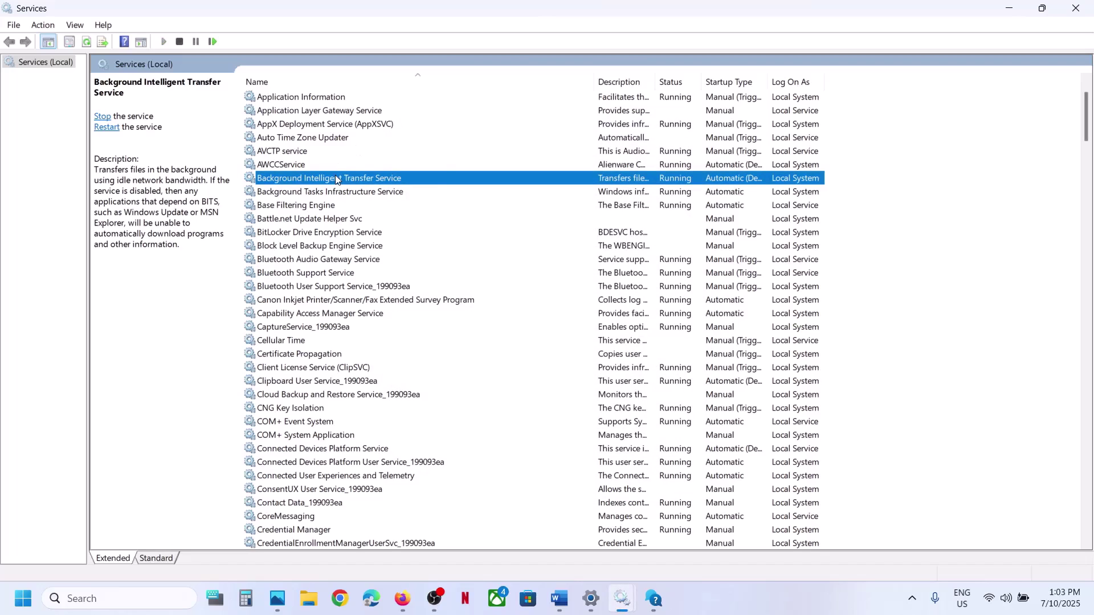
right_click(339, 180)
left_click(380, 249)
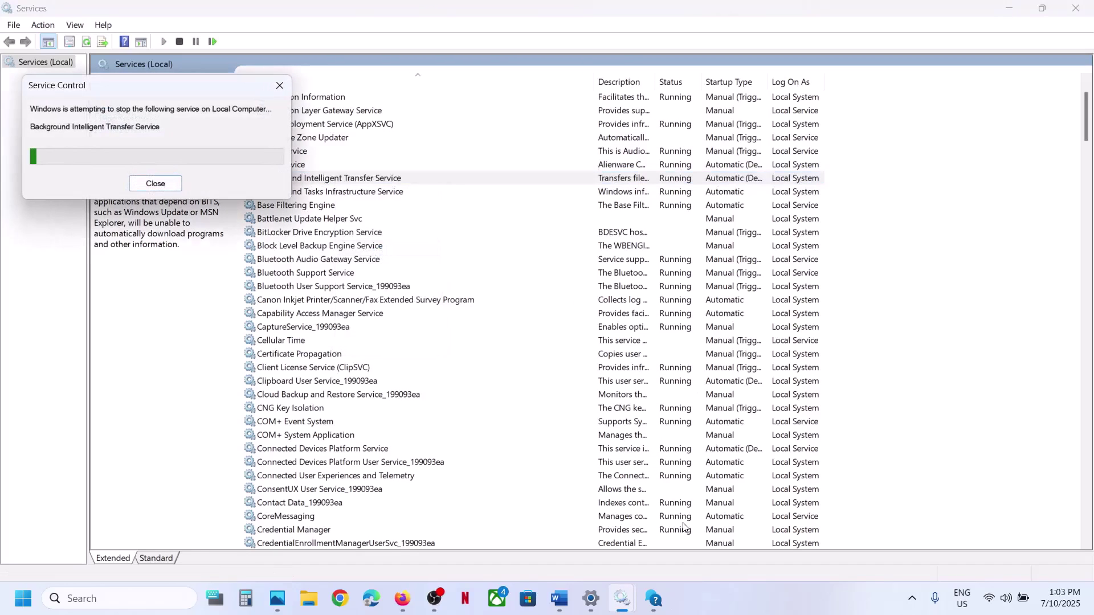
Switch to Get Help, review the result of the Windows Update diagnostic and close the window
left_click(652, 600)
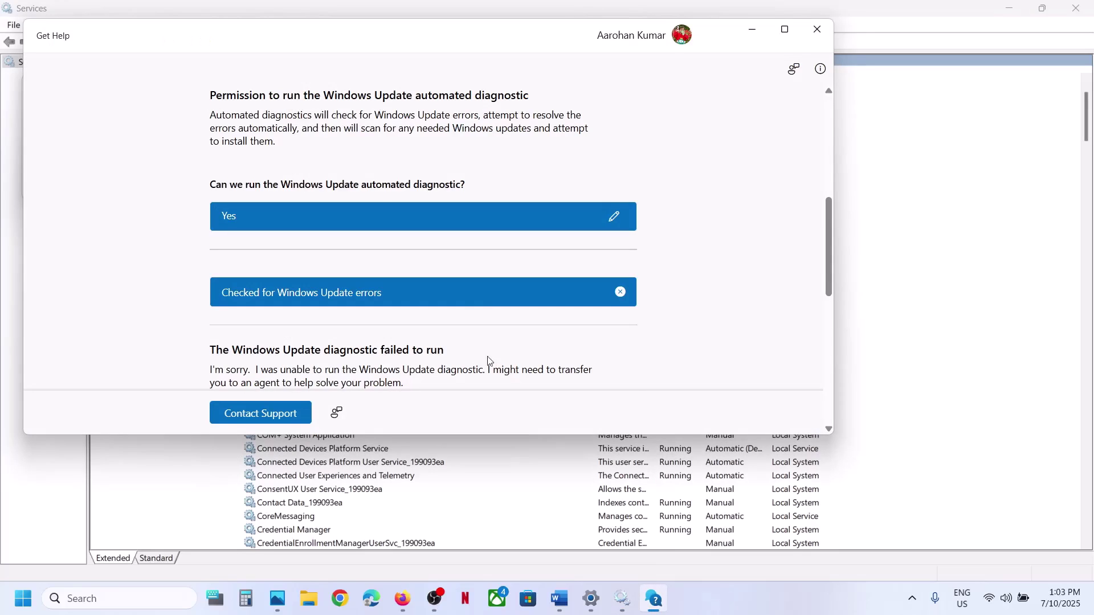
left_click_drag(268, 292, 447, 288)
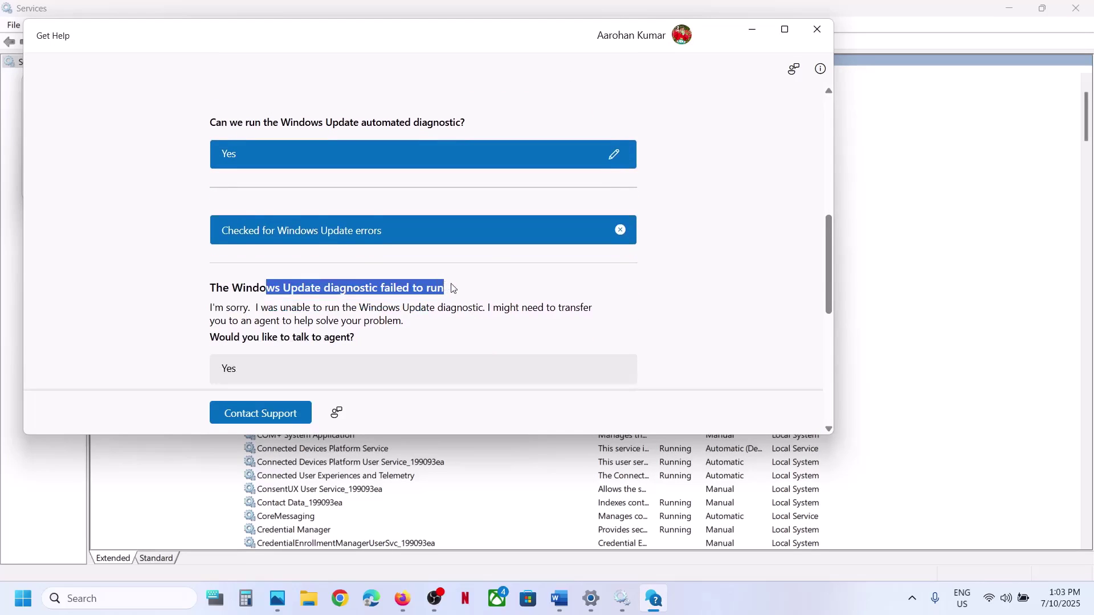
left_click(816, 29)
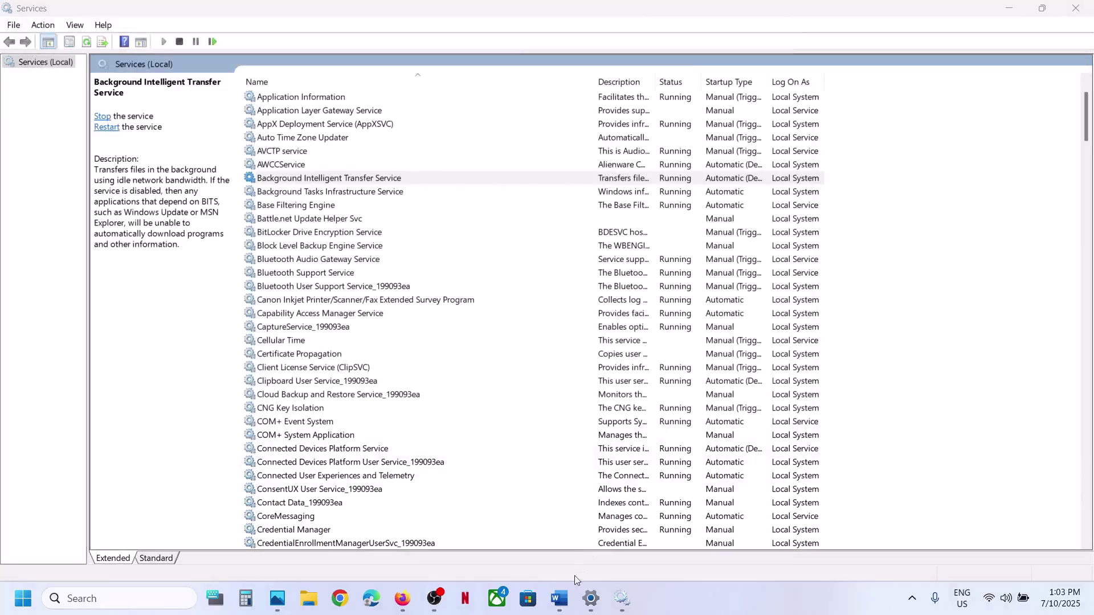
Switch to the Word document and highlight the Step 5 heading on using the Windows 11 Installation Assistant
left_click(560, 599)
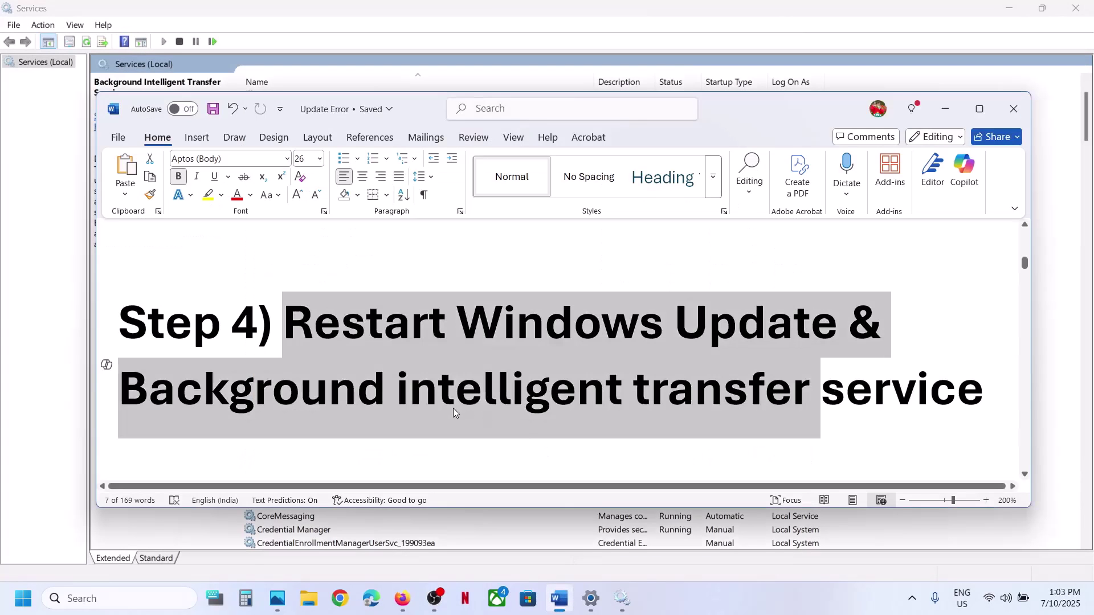
scroll(454, 408, "down", 3)
scroll(454, 408, "down", 2)
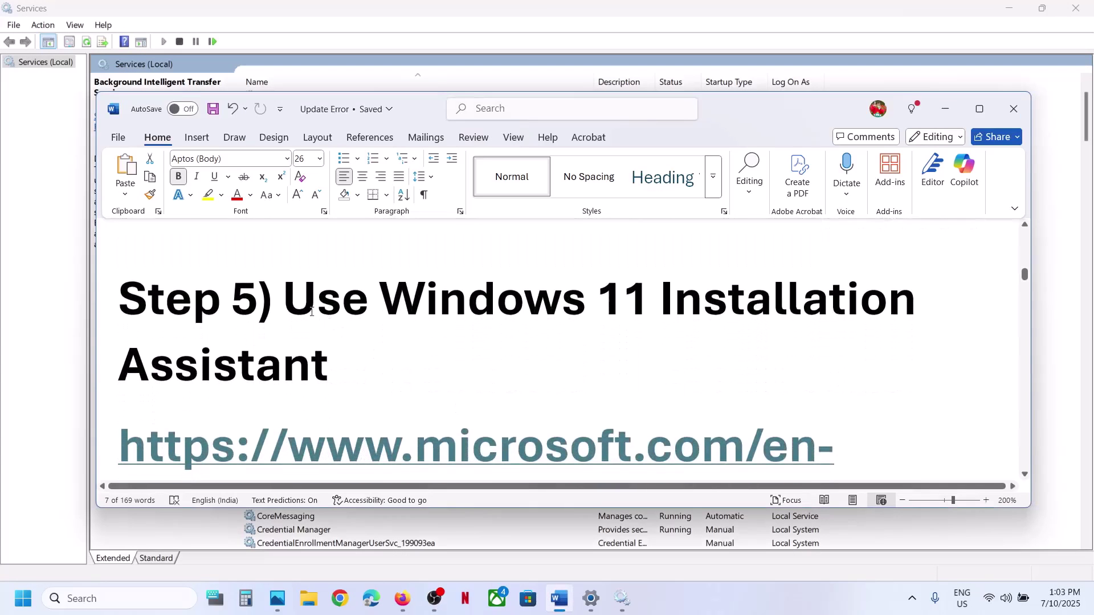
triple_click(437, 351)
Copy the Step 5 link to Microsoft's Windows 11 software download page and open it in Chrome
scroll(450, 359, "down", 4)
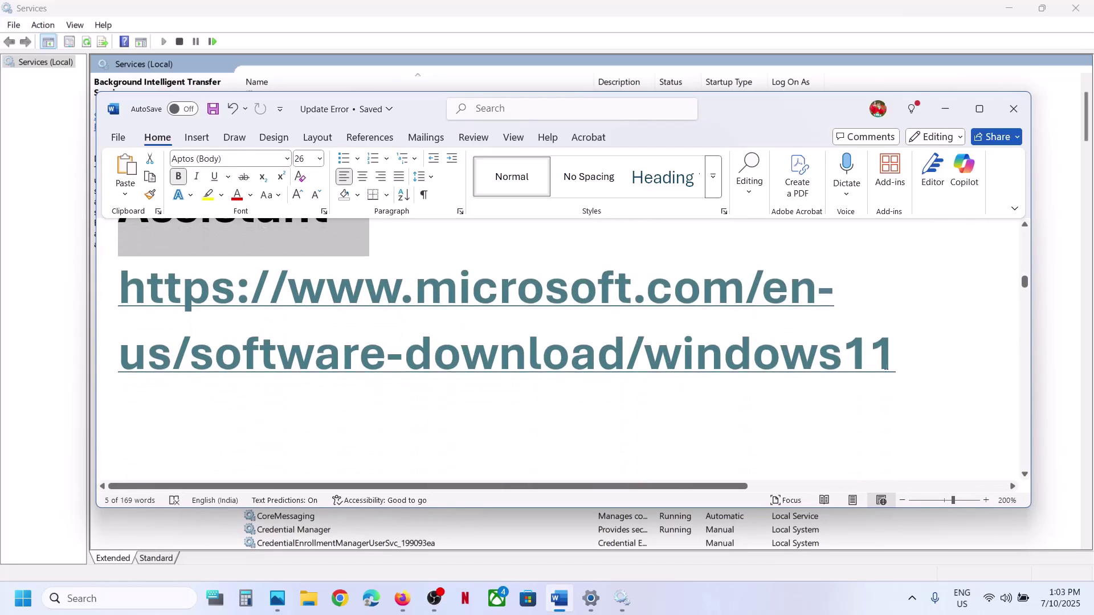
triple_click(899, 354)
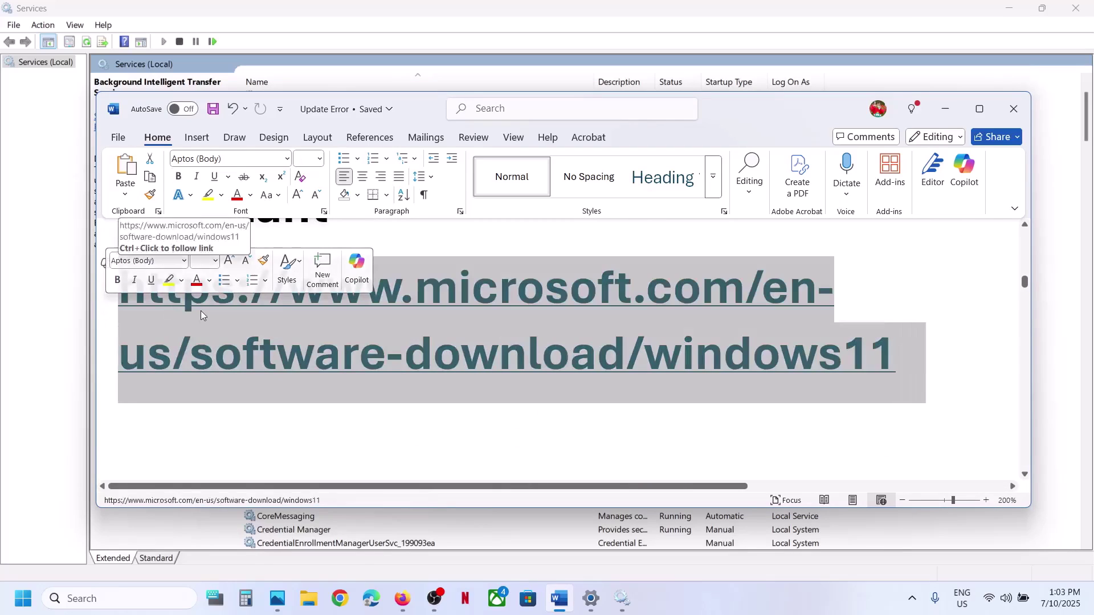
right_click(201, 310)
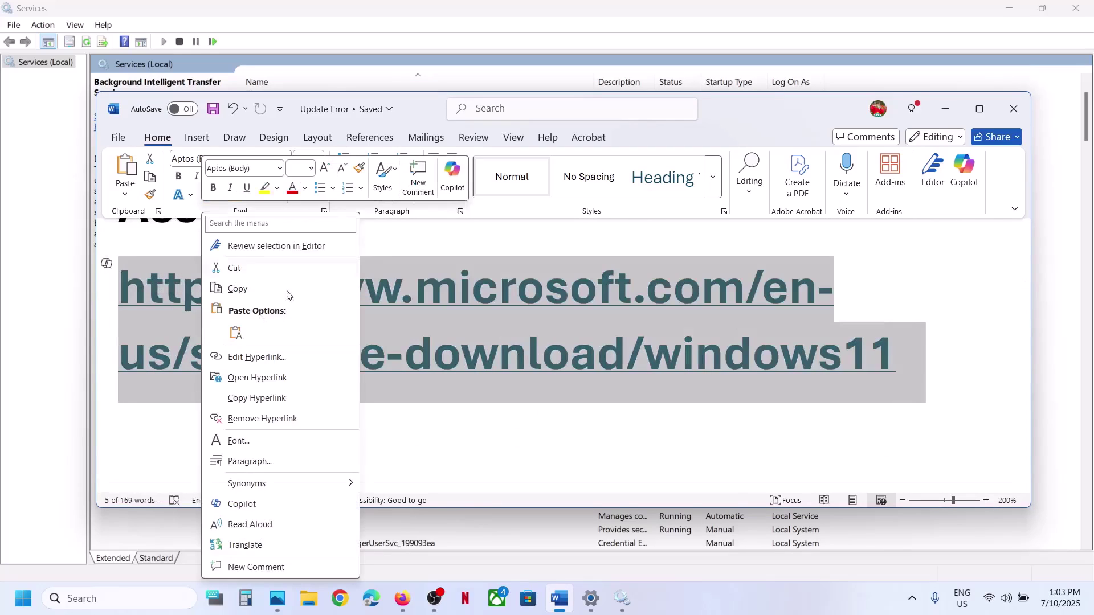
left_click(255, 290)
left_click(342, 605)
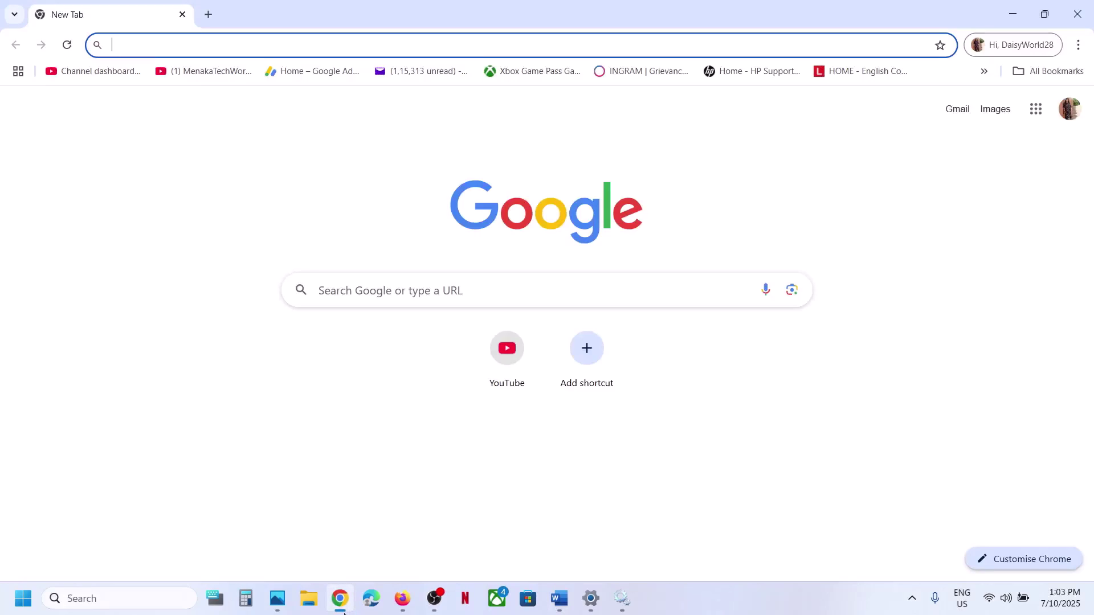
key("ctrl+v")
key("Return")
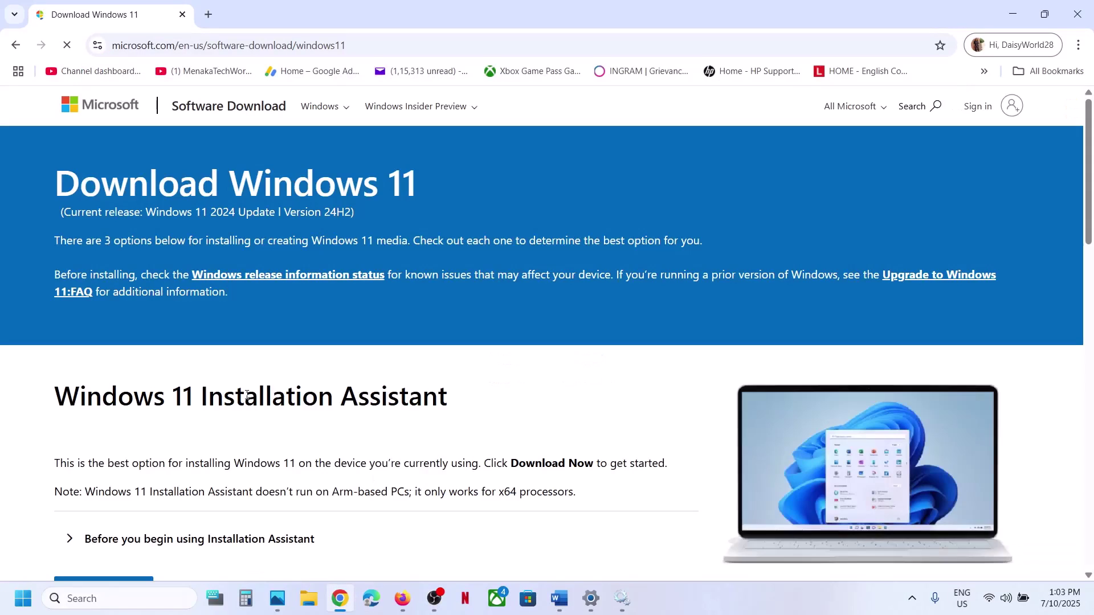
Download the Windows 11 Installation Assistant and run it, allowing it to make changes to the device, and close it when finished
scroll(244, 398, "down", 3)
left_click(119, 394)
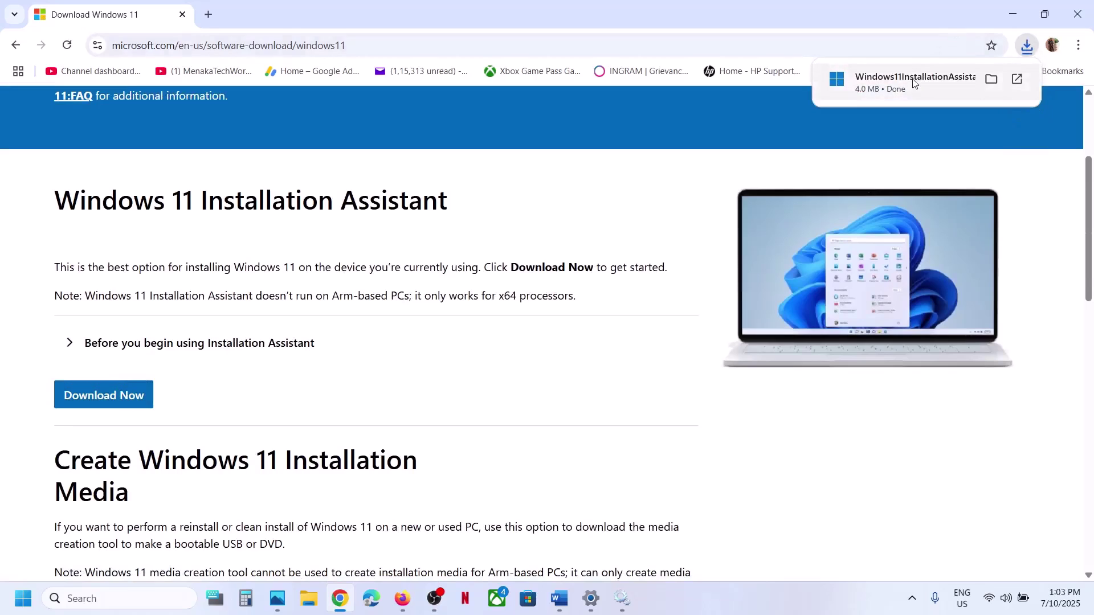
left_click(916, 81)
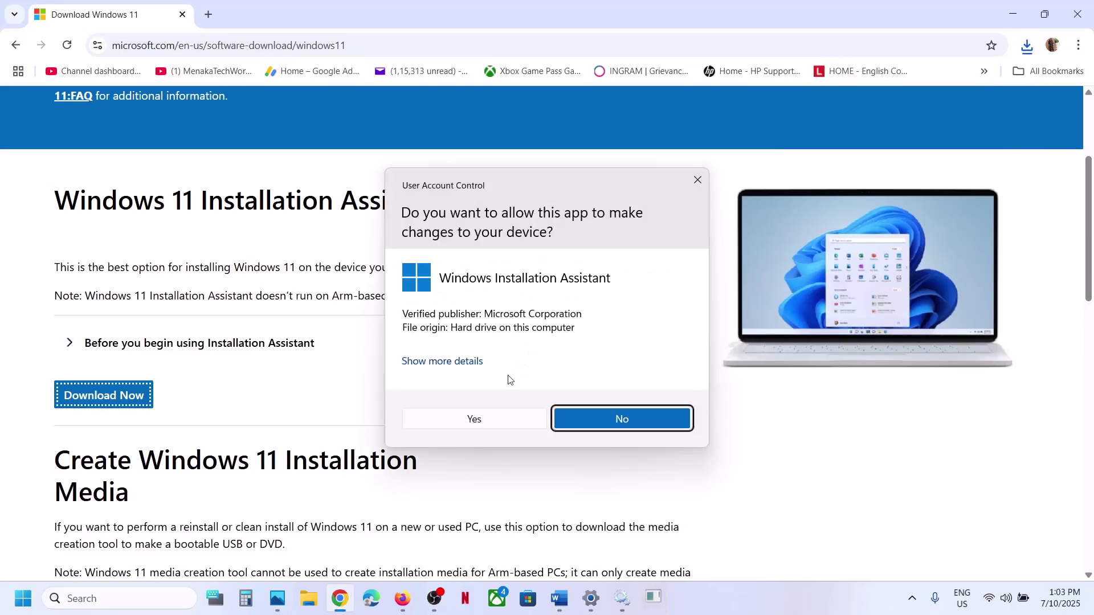
left_click(470, 418)
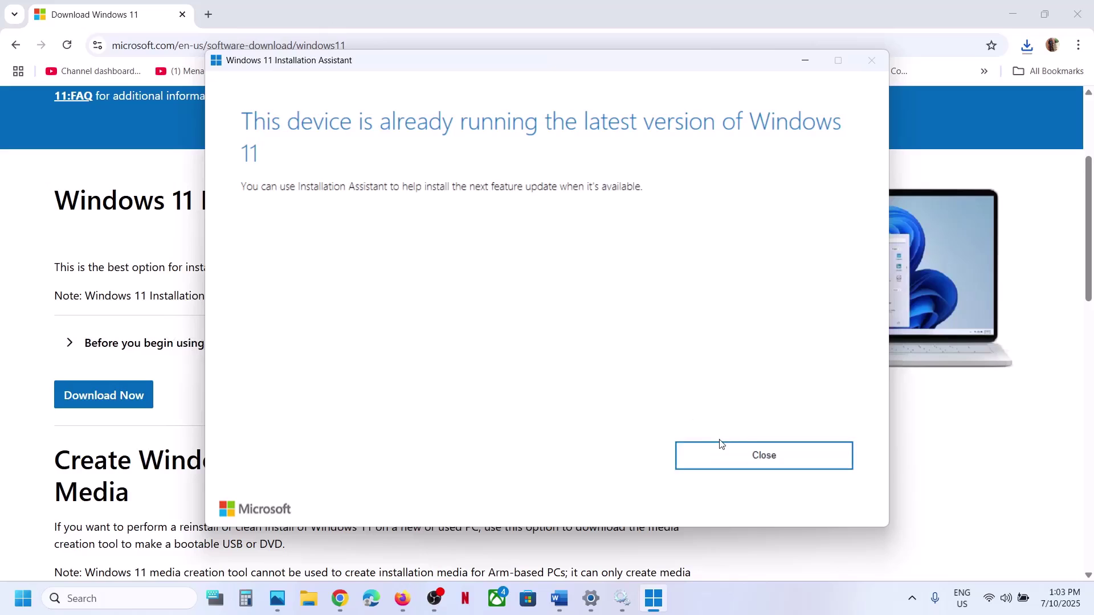
left_click(722, 456)
Copy the Step 6 Microsoft Update Catalog link from the Word document and open it in a new Chrome tab
left_click(558, 598)
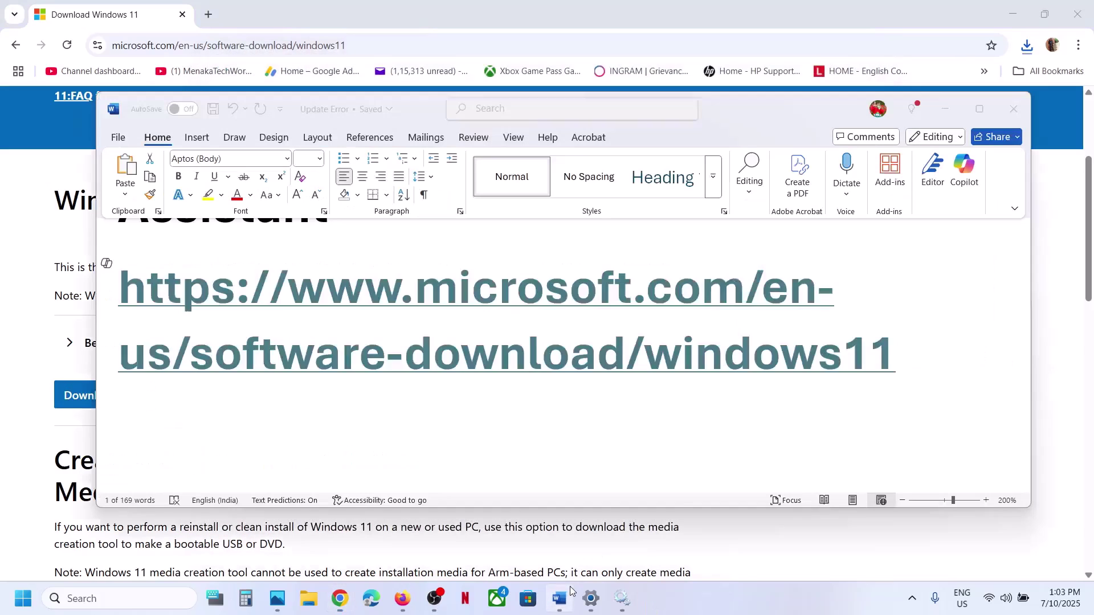
scroll(425, 414, "down", 5)
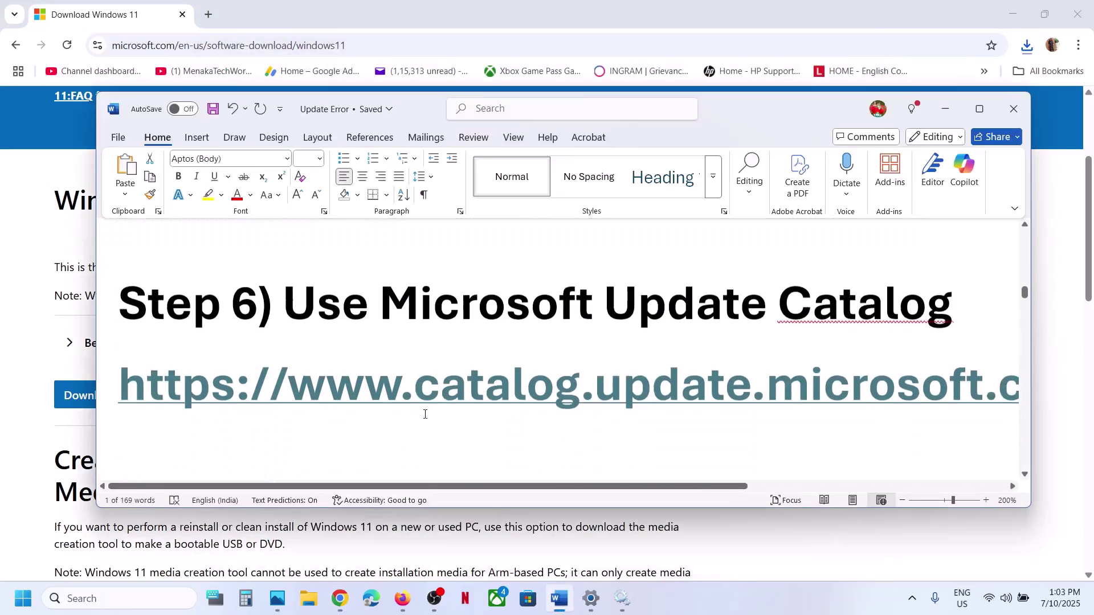
triple_click(648, 387)
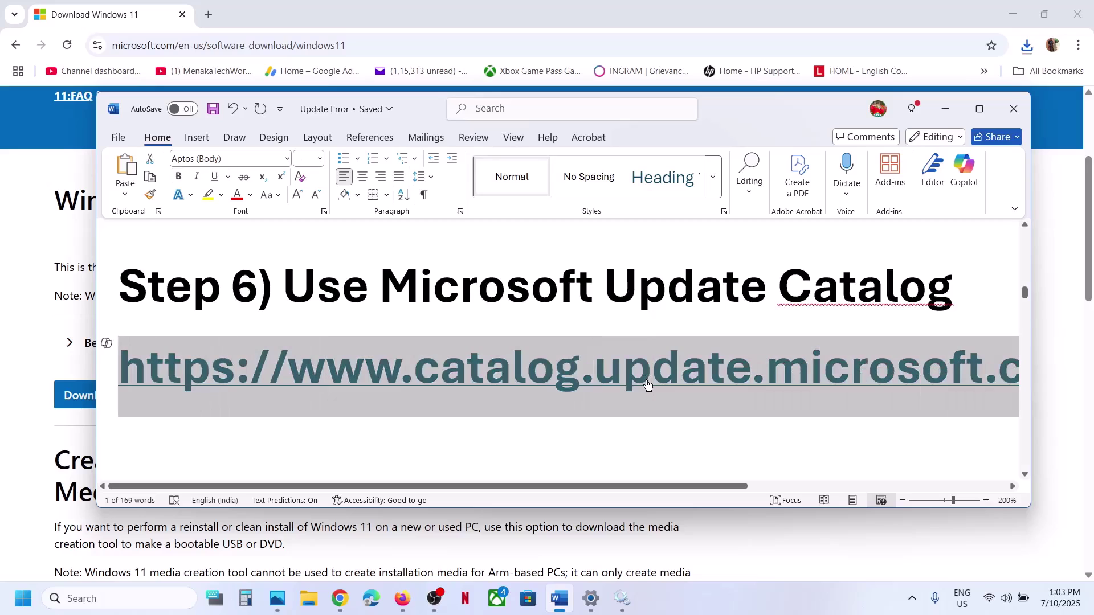
left_click(342, 600)
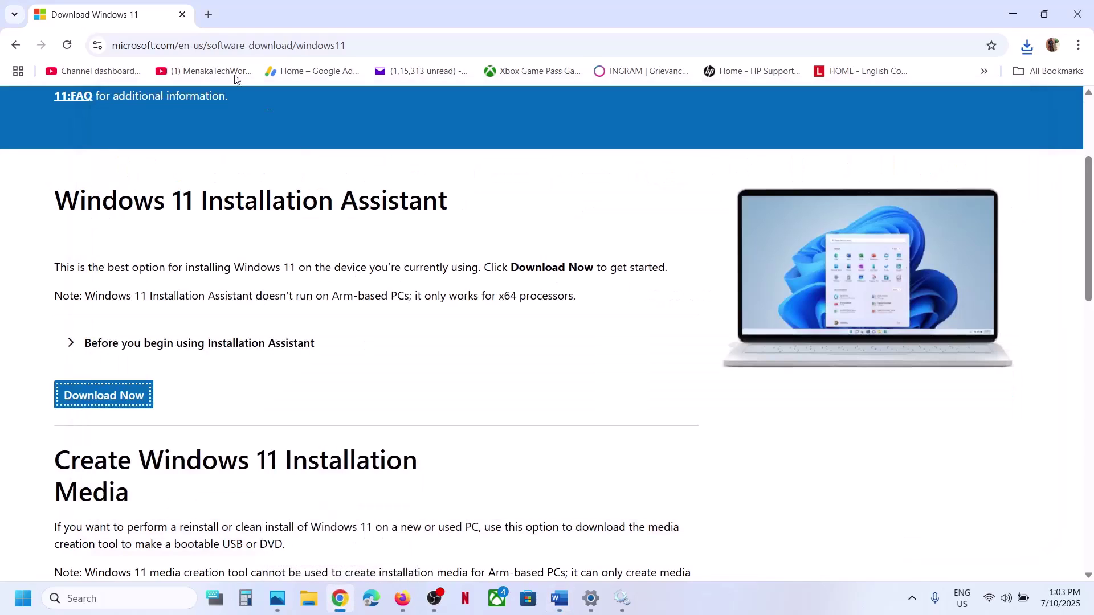
left_click(208, 14)
key("ctrl+v")
key("Return")
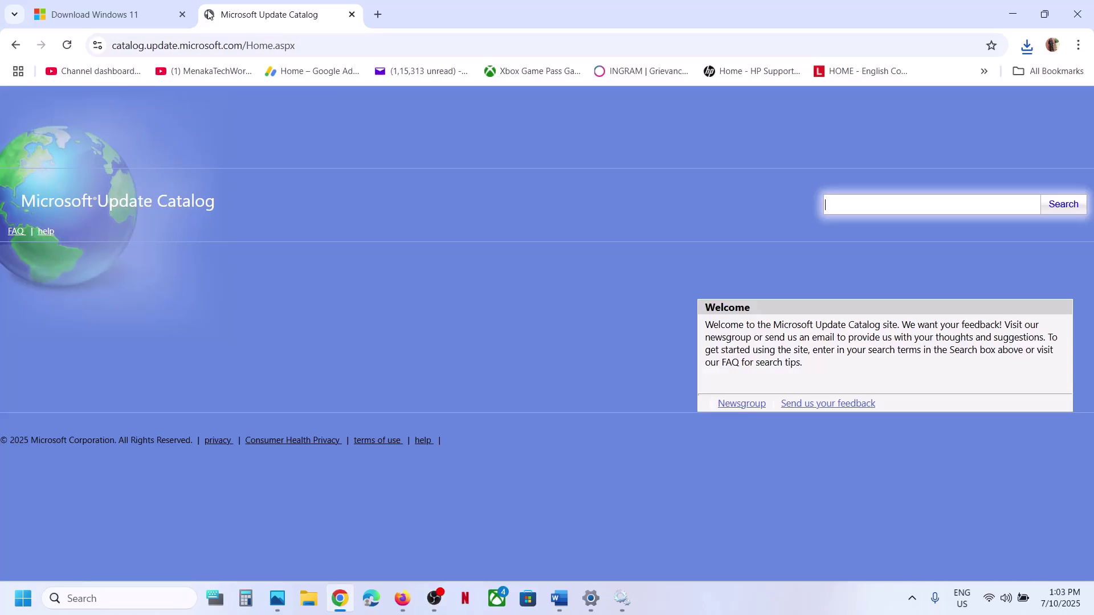
Switch to Settings, open the Windows Update history and select the KB number KB5062553 of the 2025-07 cumulative update
left_click(591, 598)
left_click(101, 449)
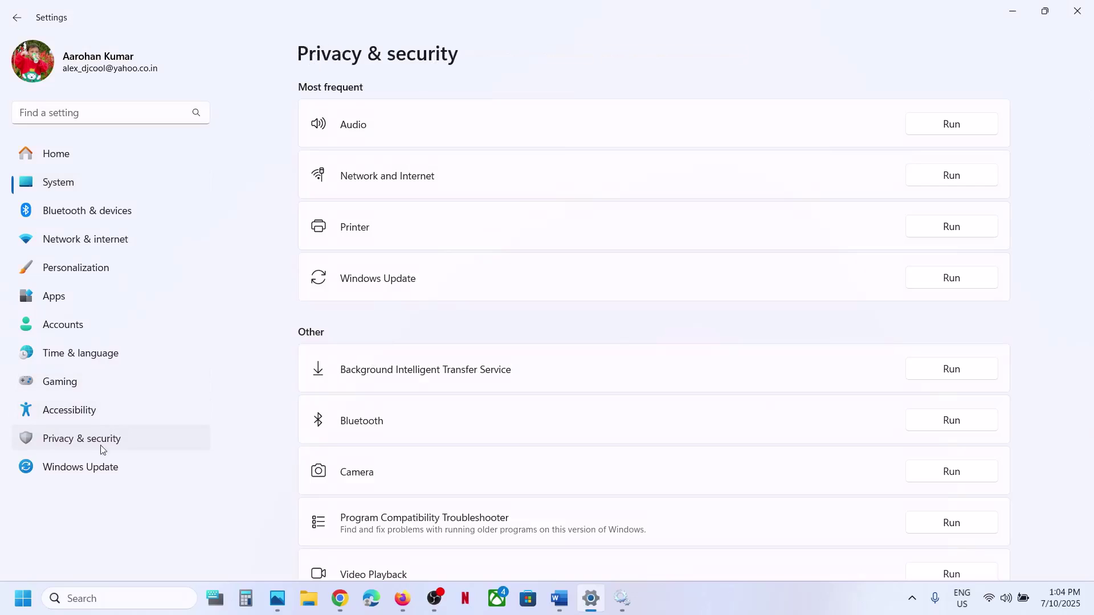
left_click(100, 465)
left_click(389, 315)
double_click(702, 145)
left_click(701, 145)
double_click(702, 144)
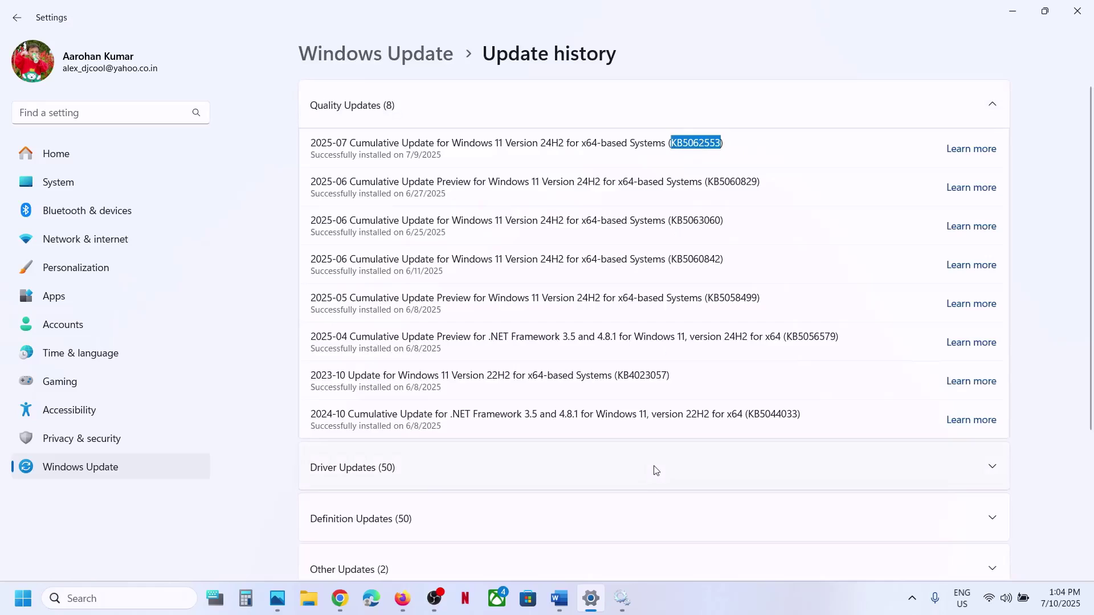
Switch to Chrome and search the Microsoft Update Catalog for the copied KB number KB5062553
left_click(340, 598)
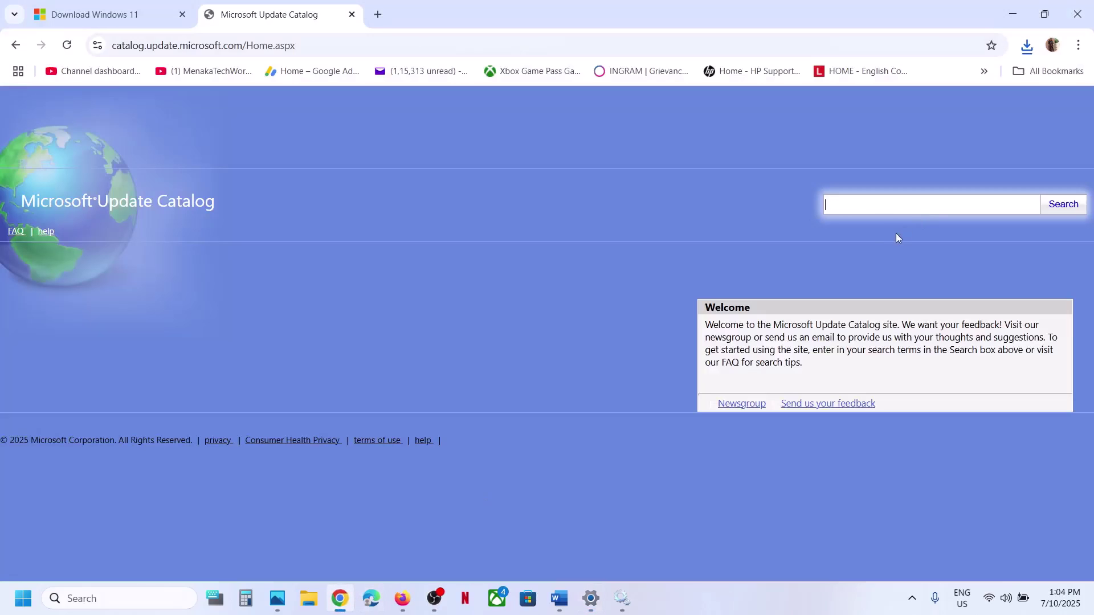
left_click(877, 213)
key("ctrl+v")
left_click(1062, 210)
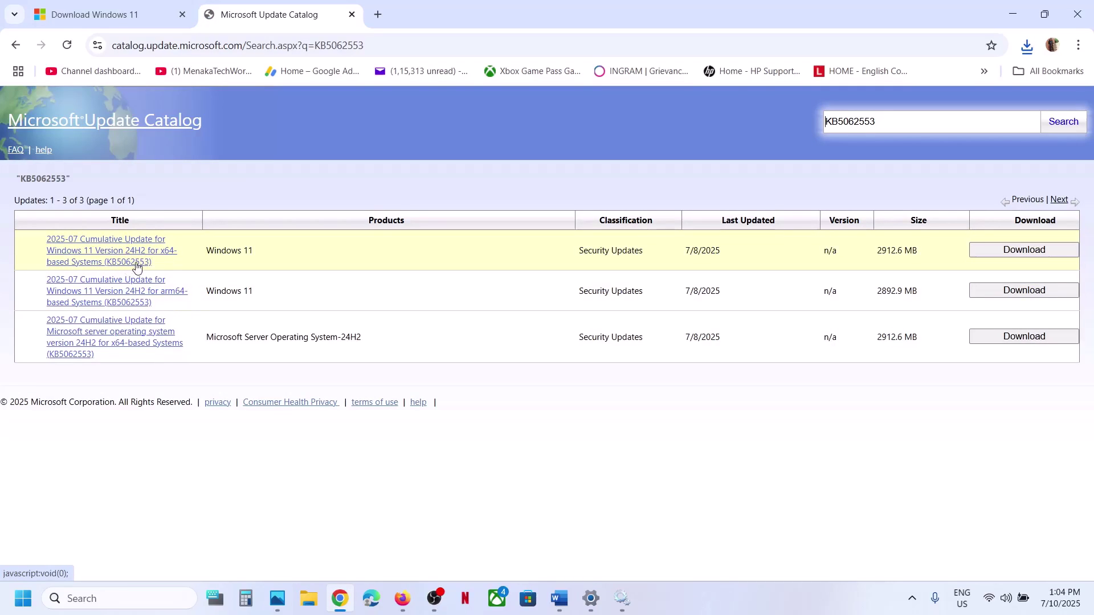
Switch to Settings, check the system type in the device specifications on the About page, and minimize Settings
left_click(591, 598)
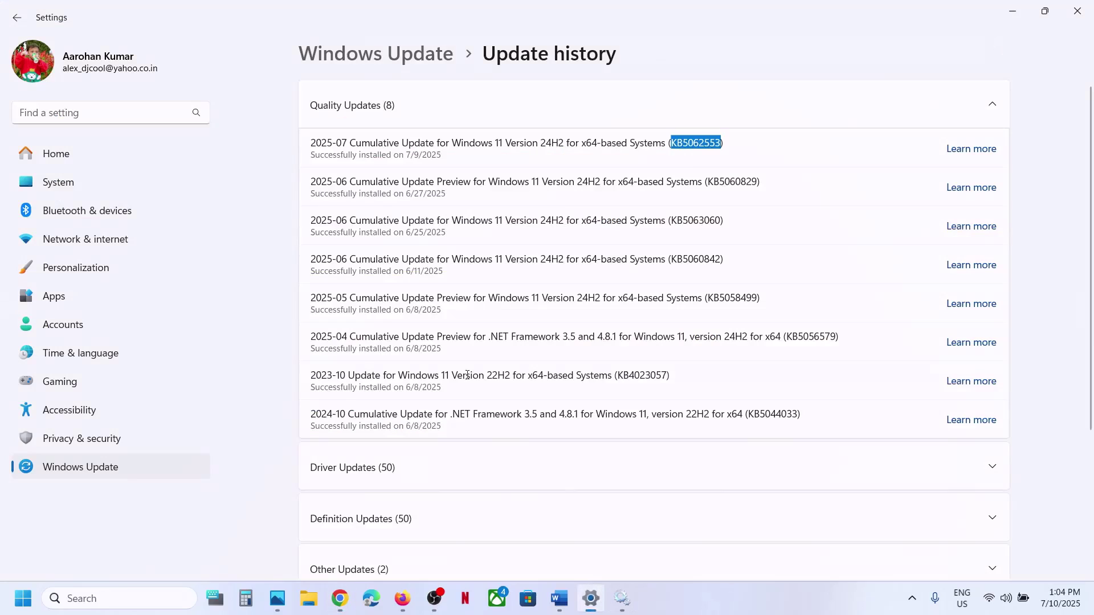
left_click(78, 185)
scroll(510, 315, "down", 6)
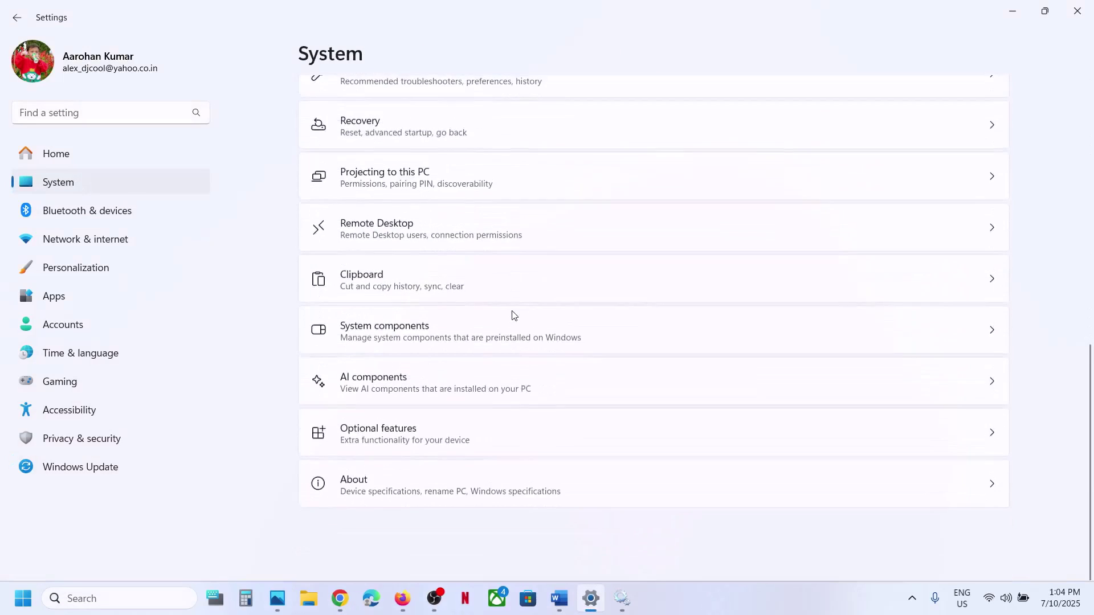
left_click(561, 504)
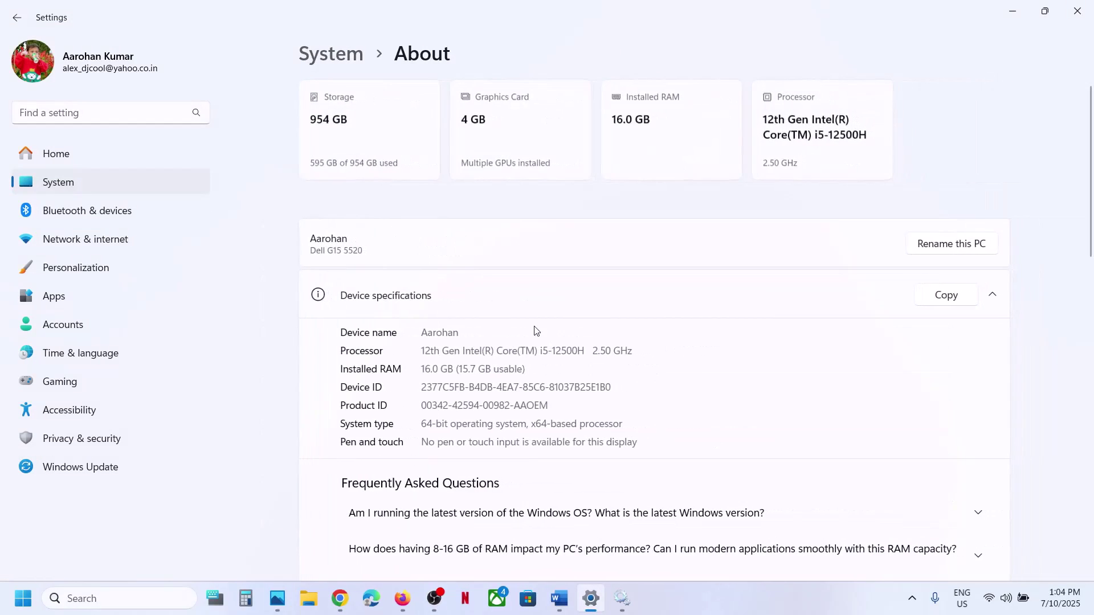
left_click_drag(436, 423, 623, 424)
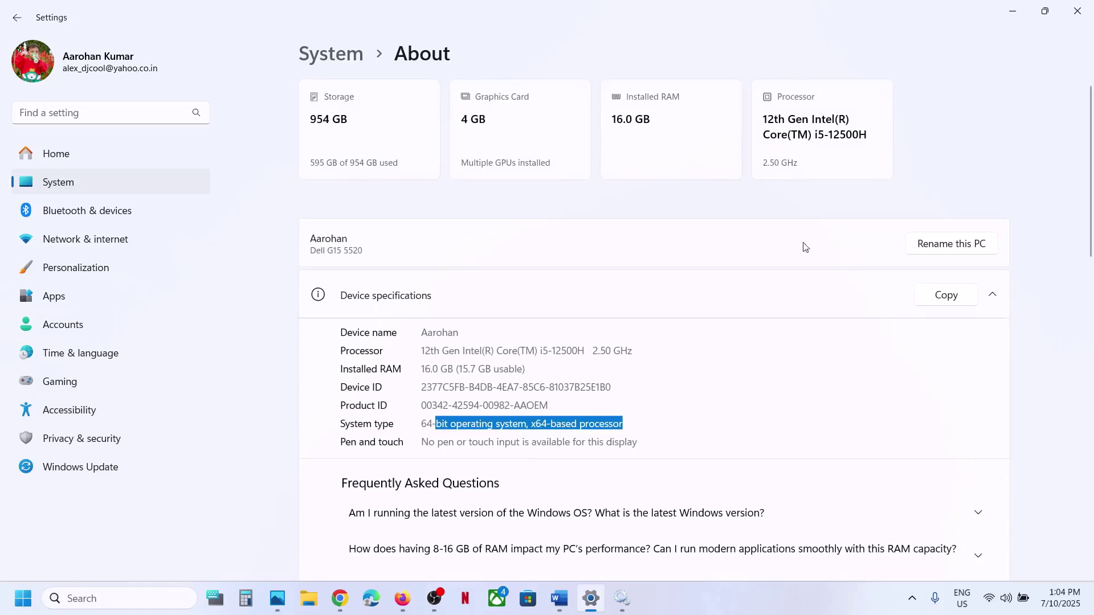
left_click(1015, 16)
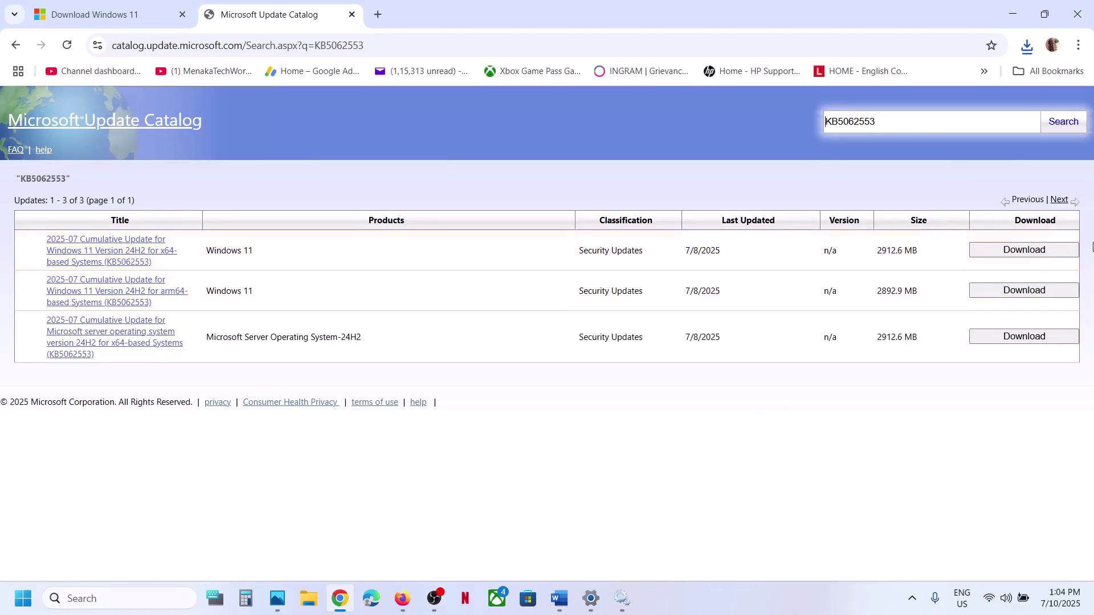
Download the windows11.0-kb5062553-x64 .msu file for the 2025-07 Windows 11 24H2 x64 update and check its download progress
left_click(1051, 251)
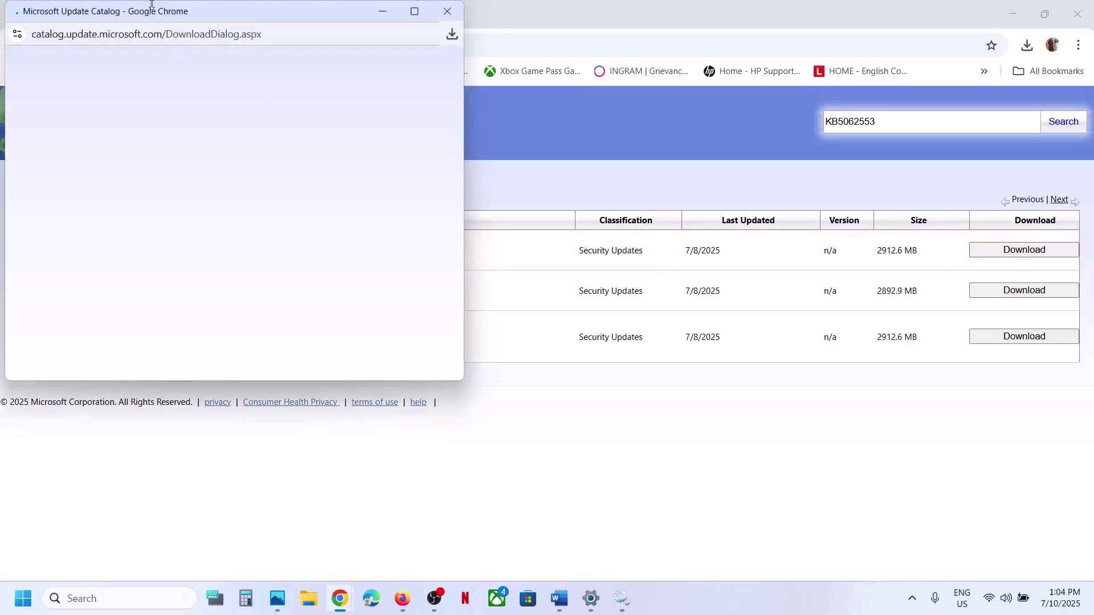
left_click_drag(152, 16, 442, 110)
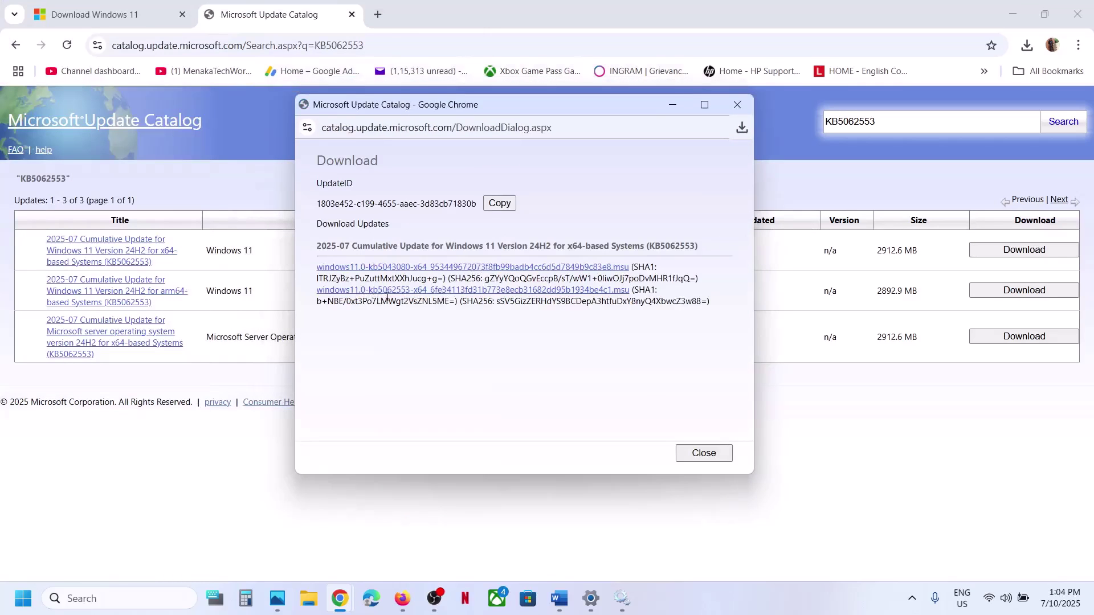
left_click(421, 293)
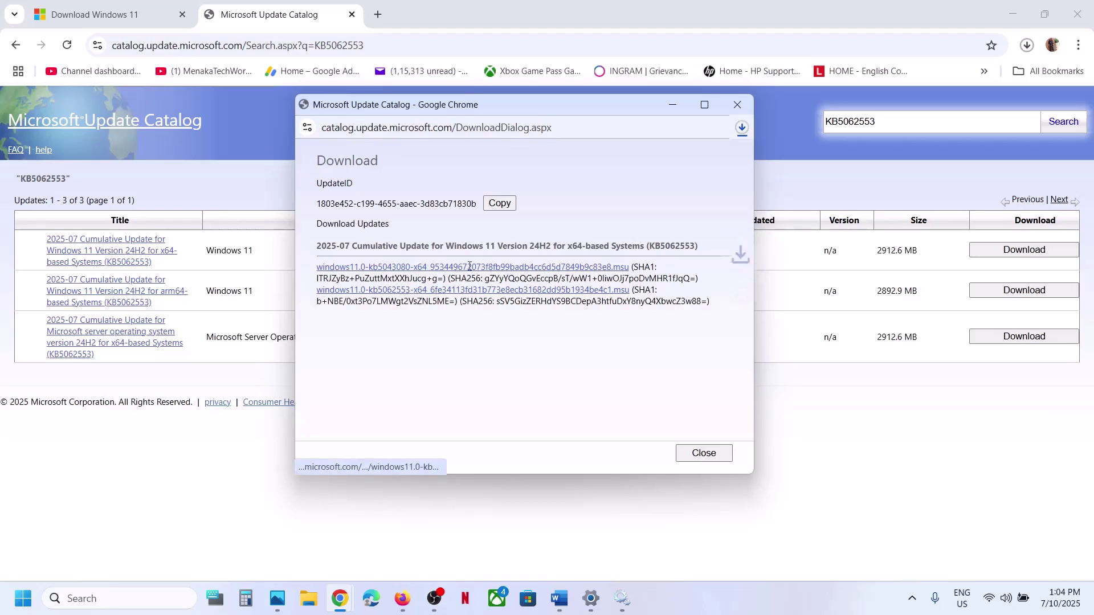
left_click(742, 127)
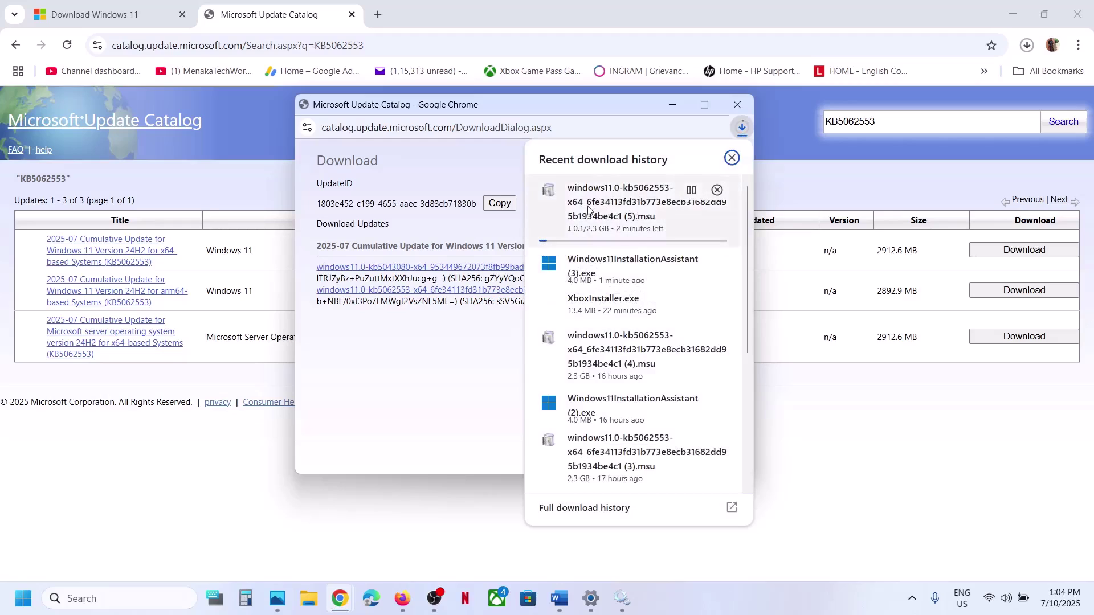
left_click(486, 340)
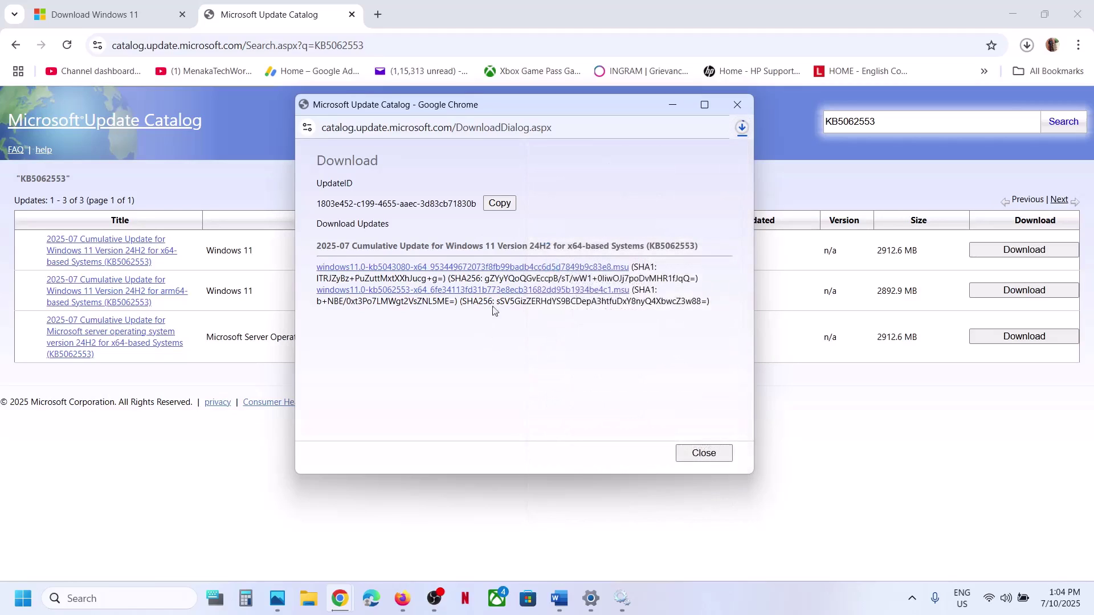
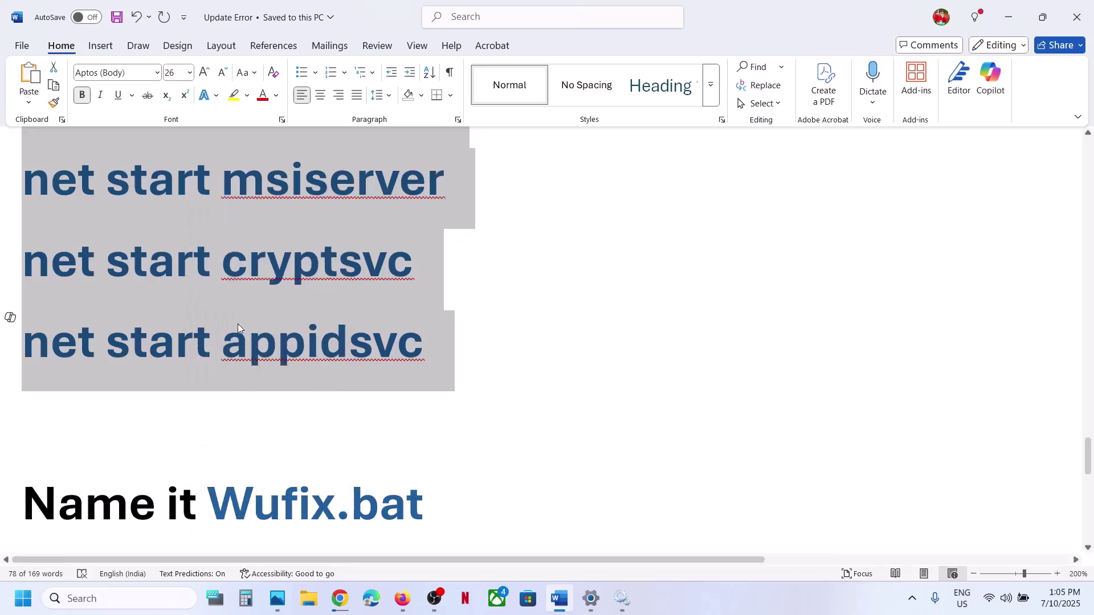
Open Notepad and paste the repair commands copied from the Word document into a new file
left_click(99, 605)
type("notepad")
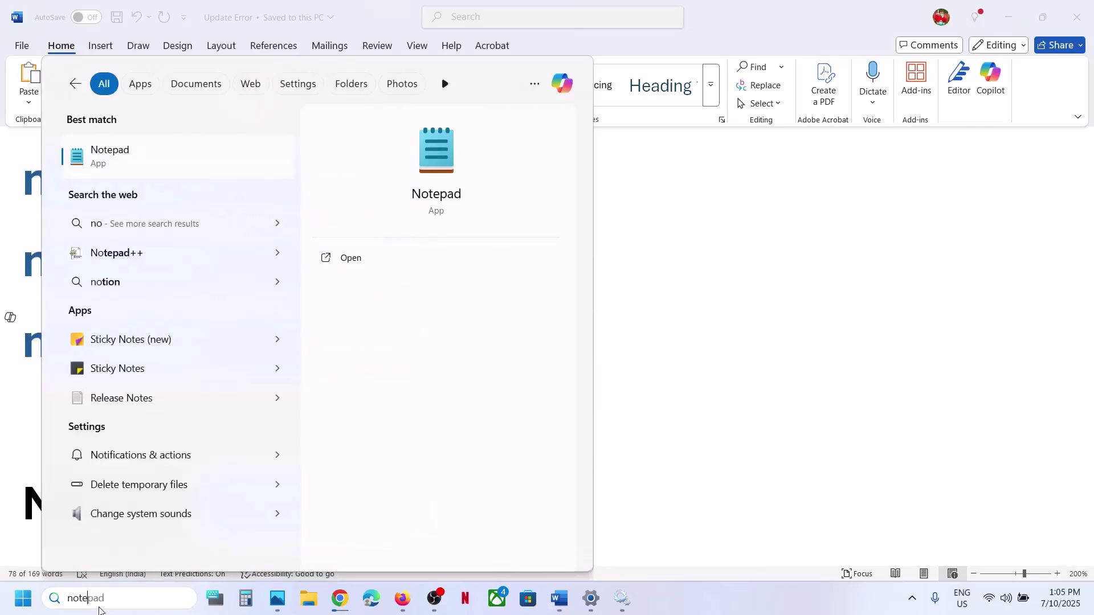
key("Return")
right_click(506, 304)
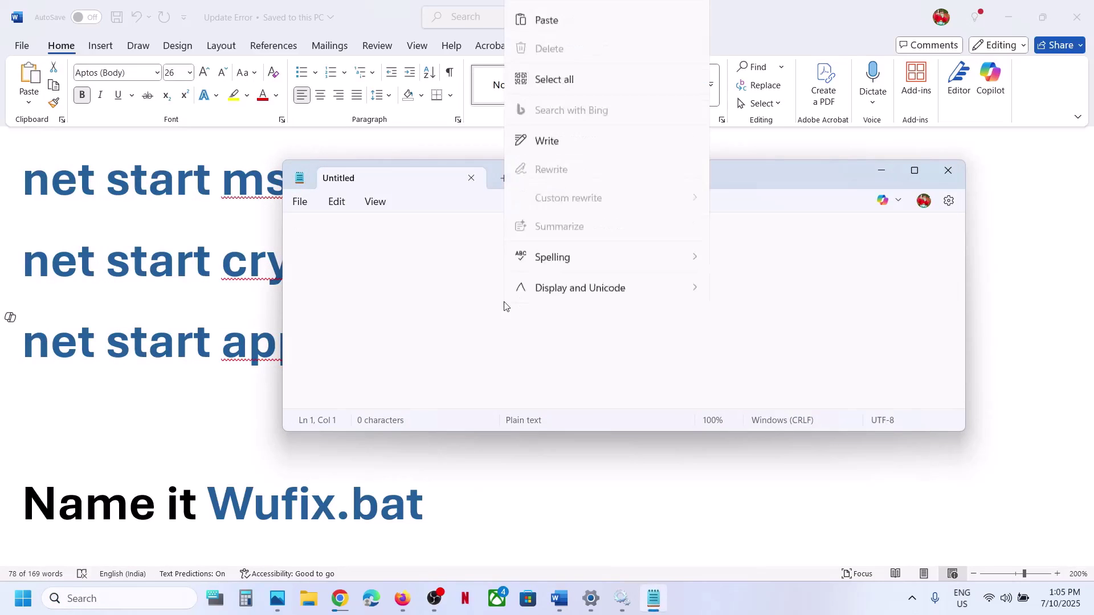
left_click(555, 108)
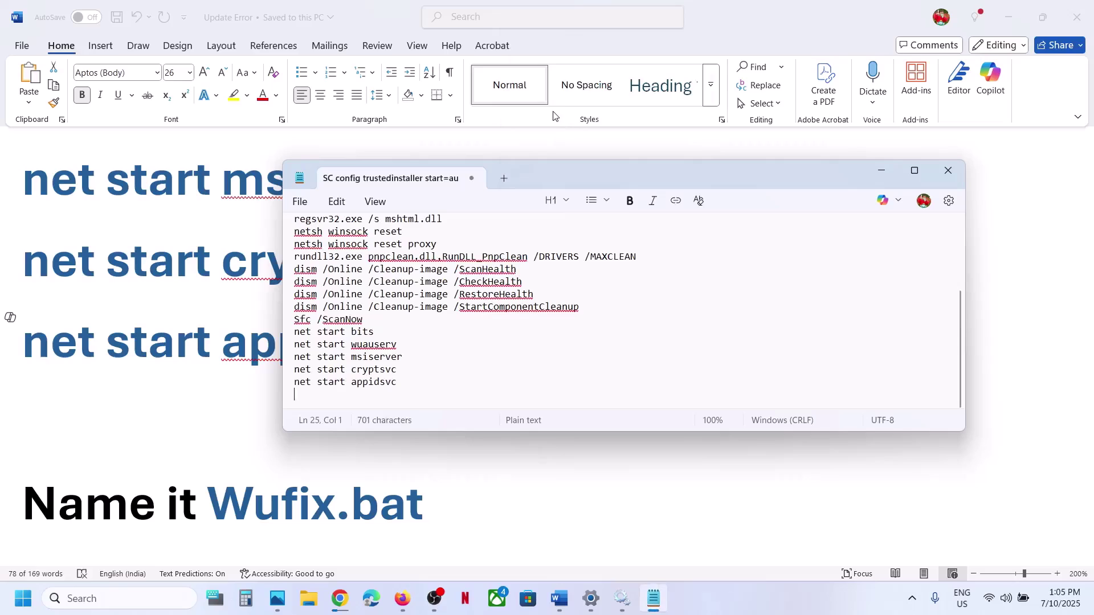
Start saving the Notepad file to the Desktop and copy the file name Wufix.bat from the Word document
left_click(300, 202)
left_click(317, 367)
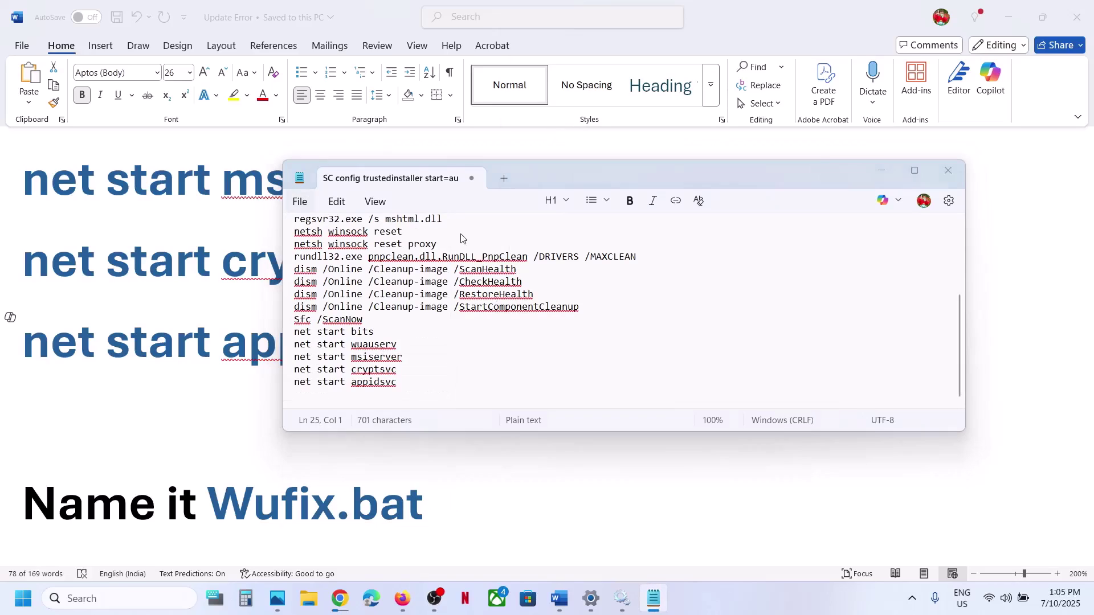
left_click(335, 352)
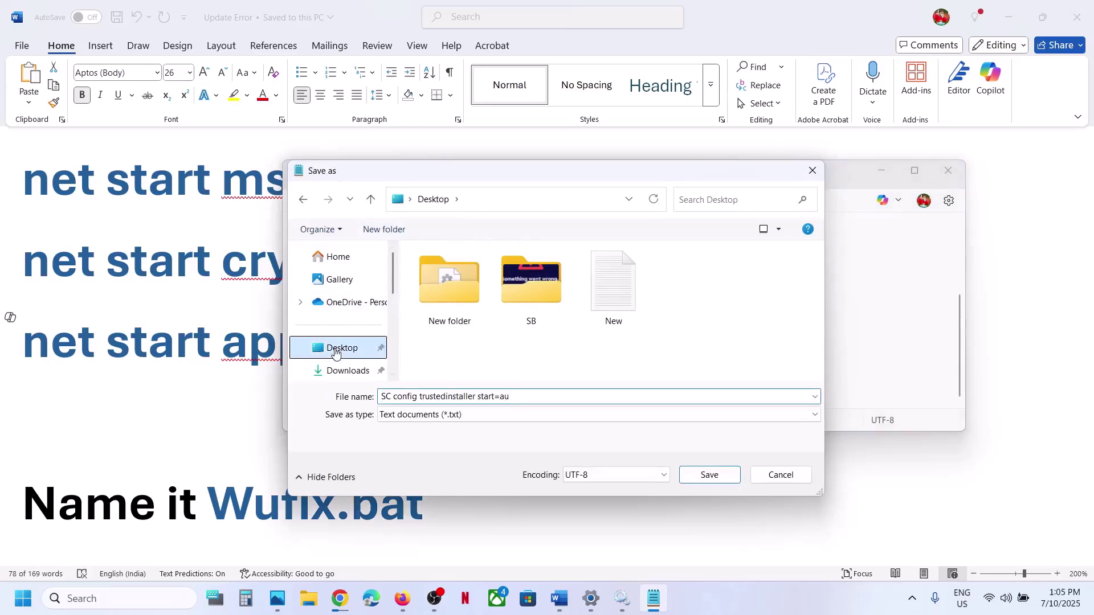
left_click(519, 395)
left_click(198, 483)
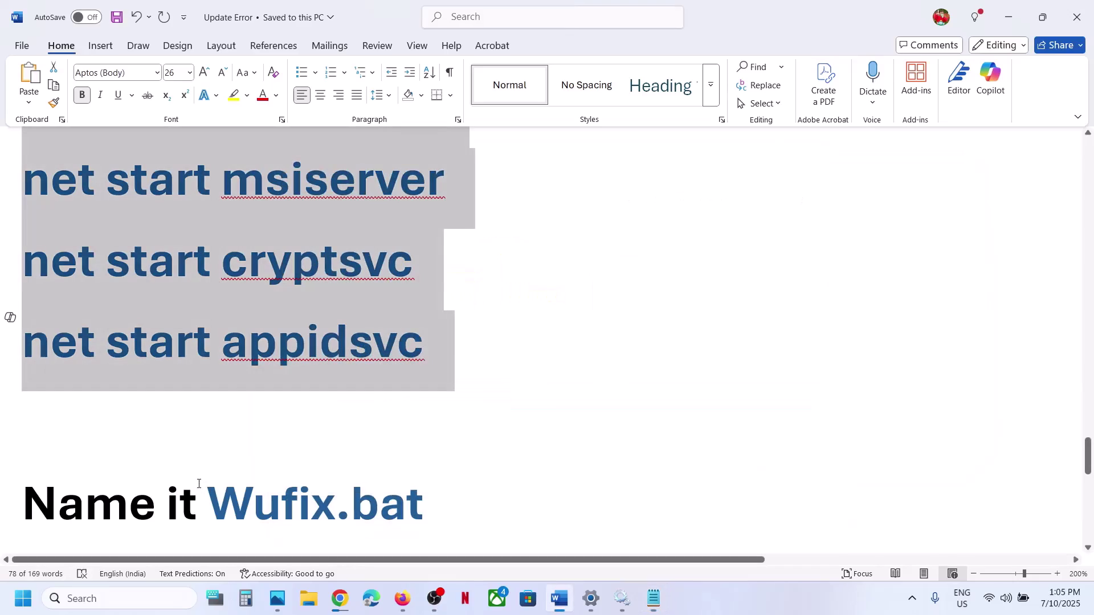
left_click_drag(428, 505, 207, 506)
right_click(262, 502)
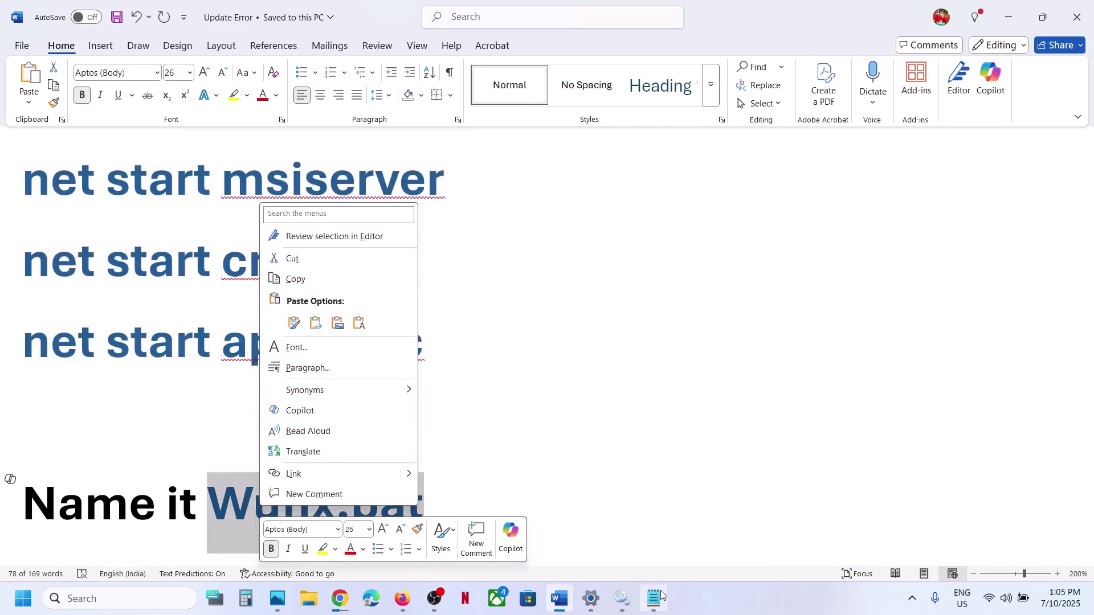
left_click(319, 280)
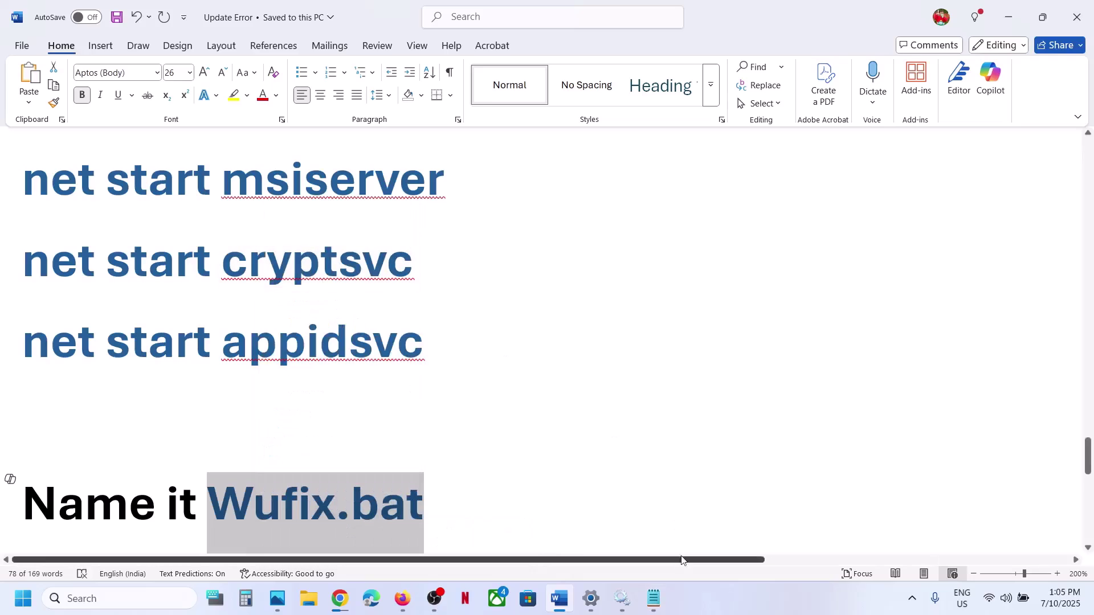
Save the Notepad file as Wufix.bat on the Desktop with the file type All files, and close Notepad
left_click(653, 598)
key("ctrl+s")
key("ctrl+v")
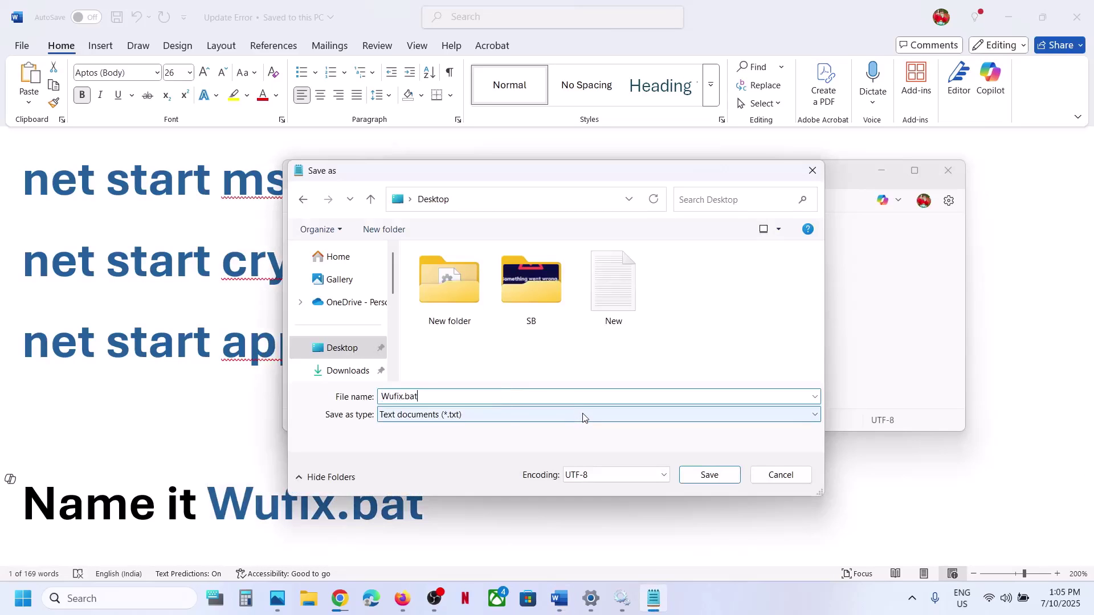
left_click(402, 421)
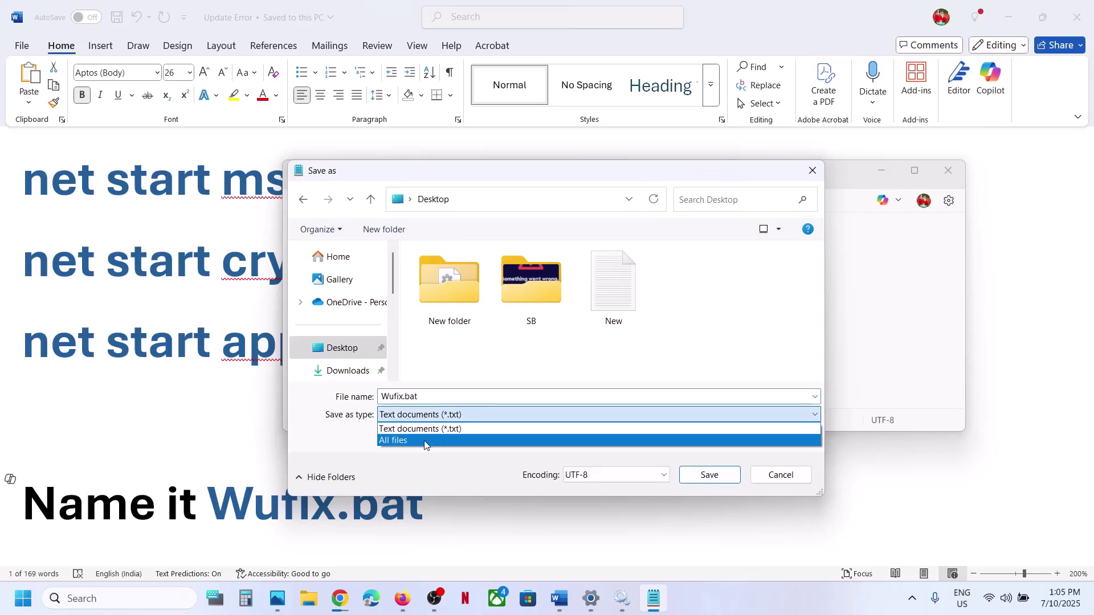
left_click(422, 438)
left_click(710, 475)
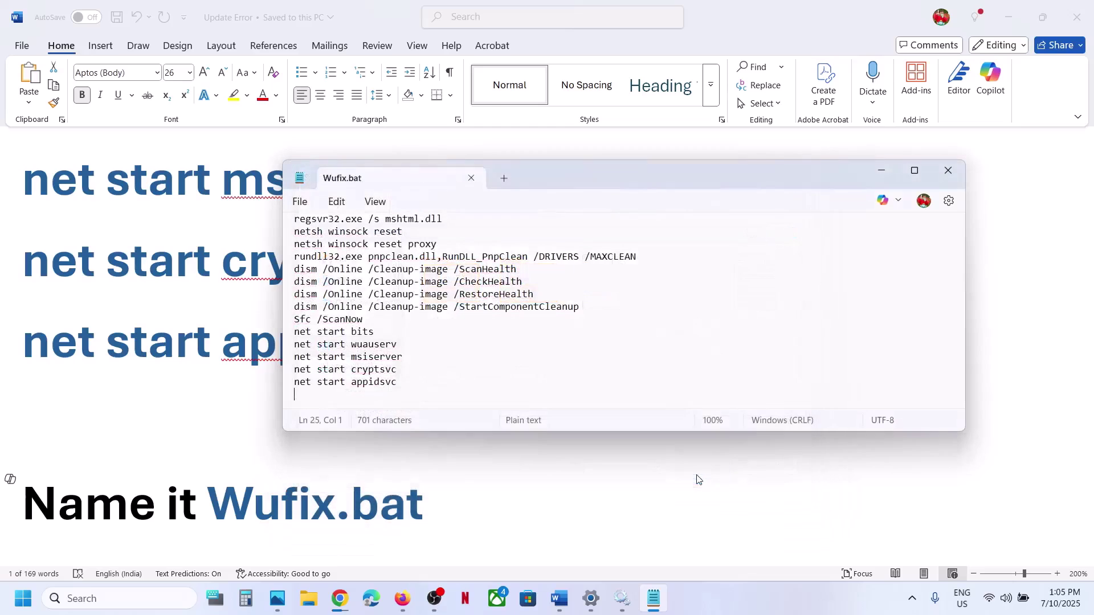
left_click(948, 169)
Run the Wufix batch file from the desktop as administrator, allow it to make changes, and answer Y to stopping Cryptographic Services
left_click(559, 598)
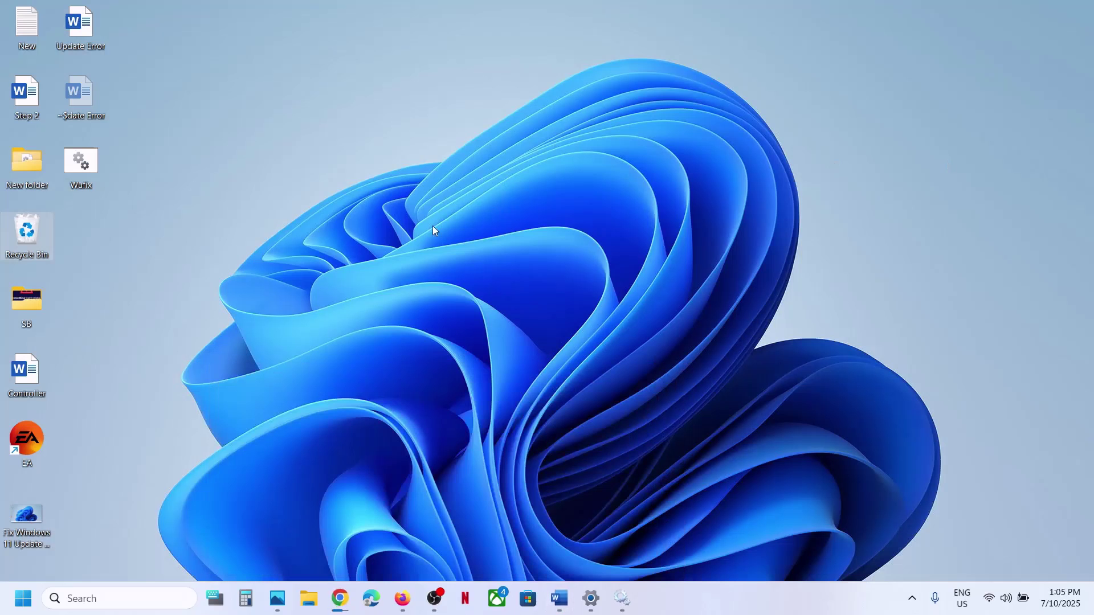
right_click(88, 164)
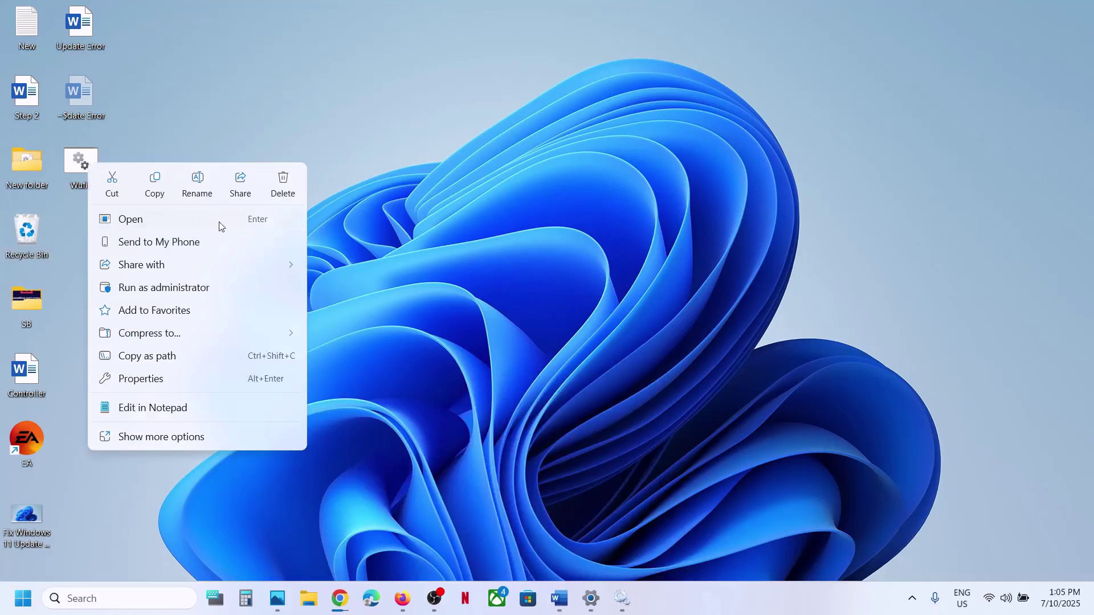
left_click(215, 288)
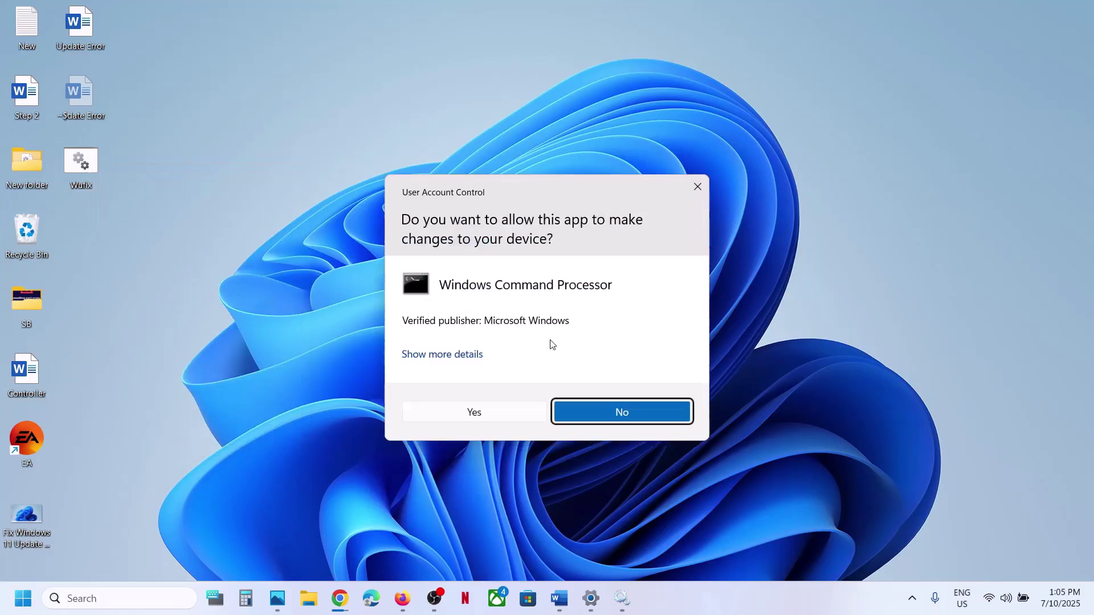
left_click(473, 410)
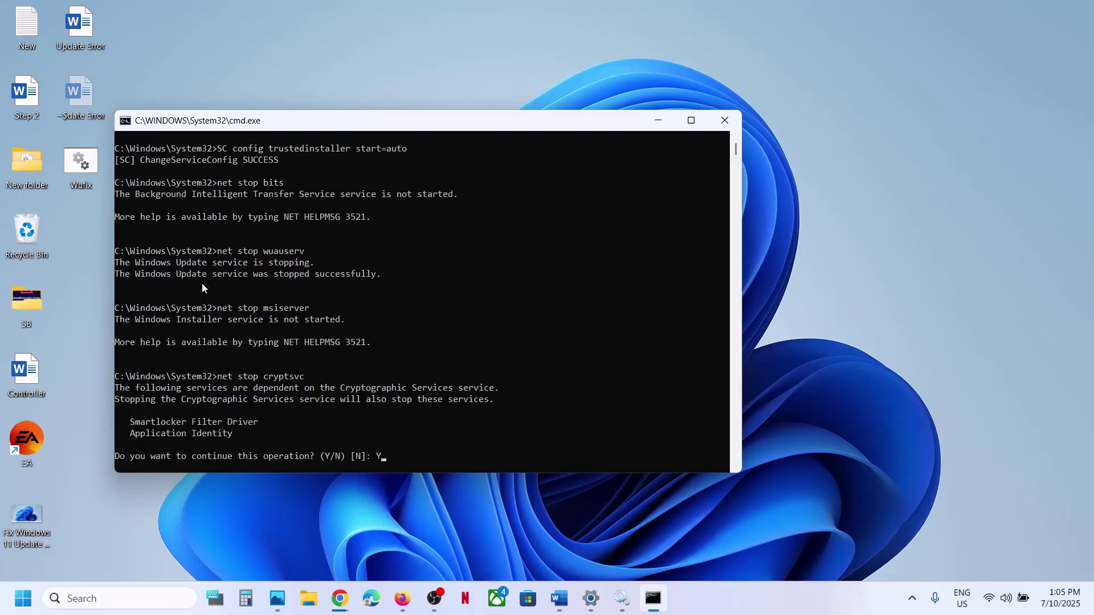
key("Return")
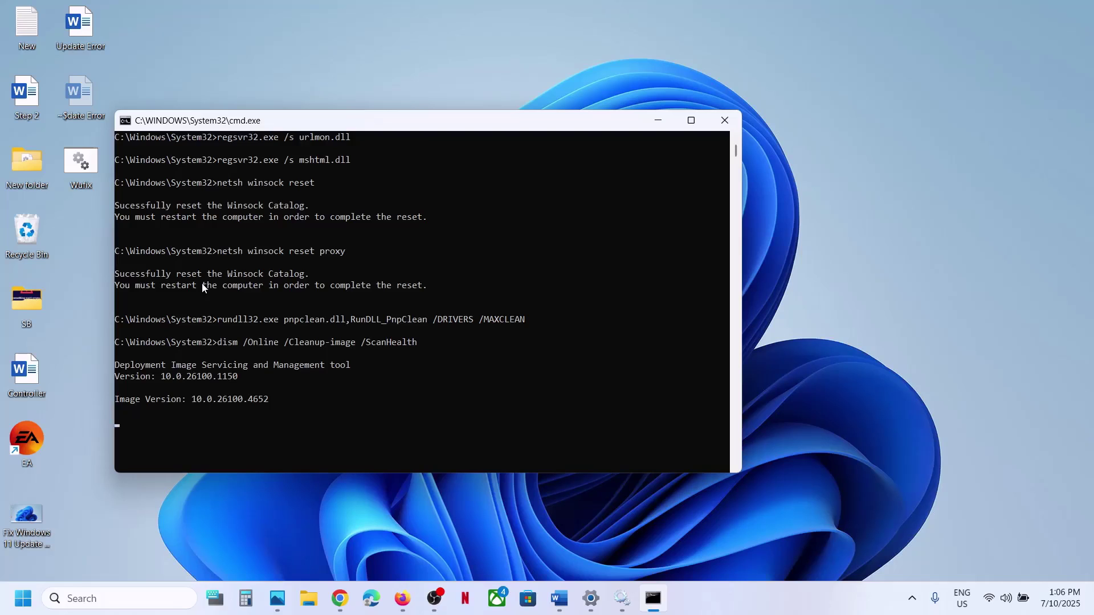
Switch to the Word document and highlight the Step 8 option name "Fix Problems Using Windows Update"
left_click(559, 598)
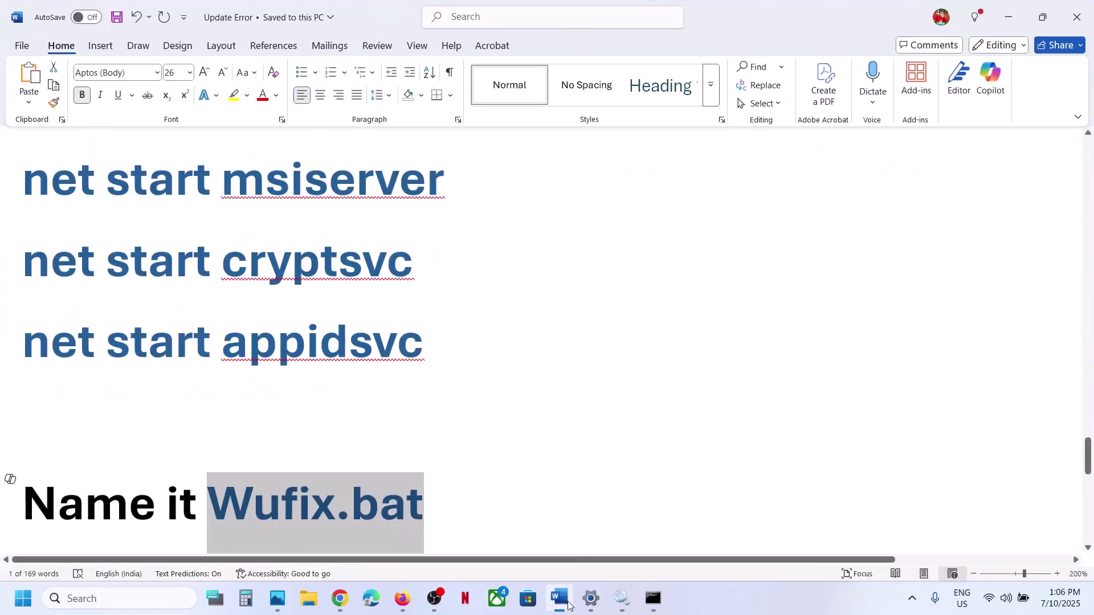
scroll(388, 391, "down", 3)
scroll(389, 391, "down", 5)
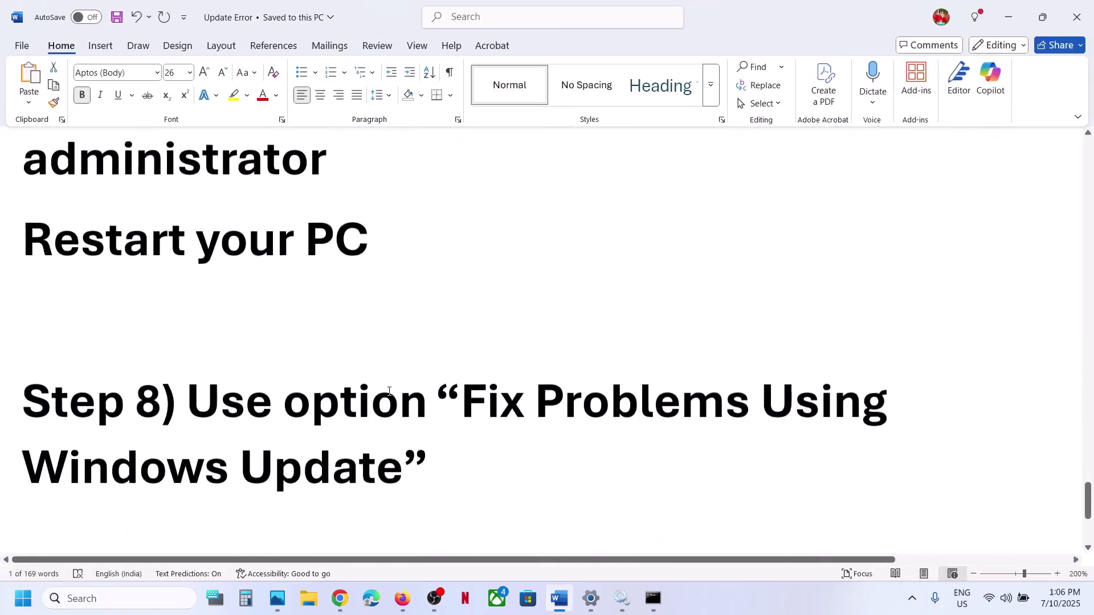
left_click_drag(194, 322, 759, 336)
left_click_drag(542, 390, 433, 399)
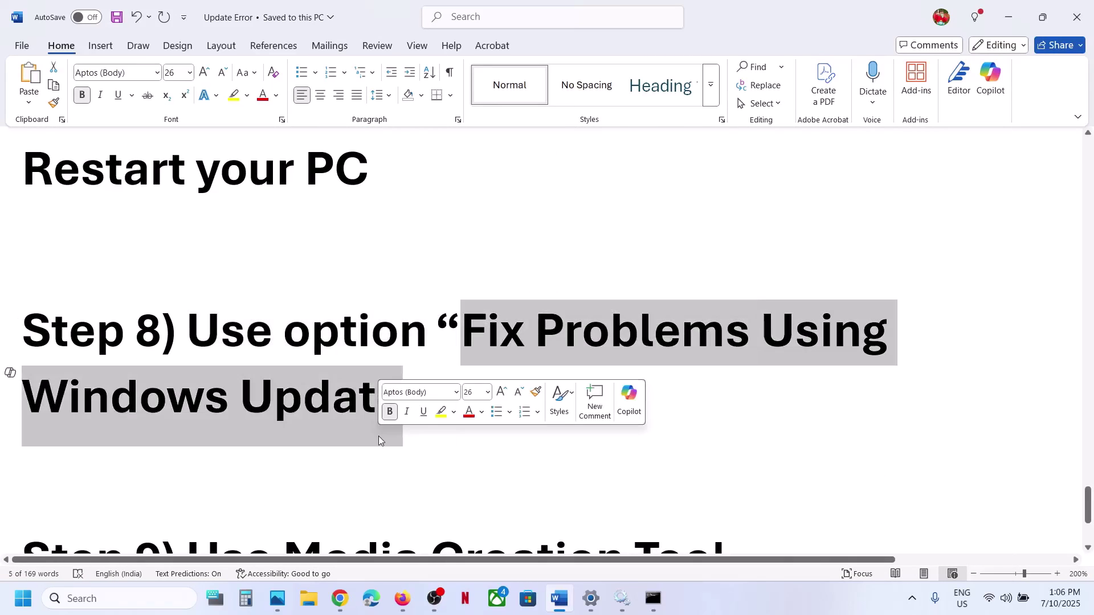
Switch to Settings and open the Recovery page from the Windows Update advanced options to view Fix problems using Windows Update
left_click(591, 598)
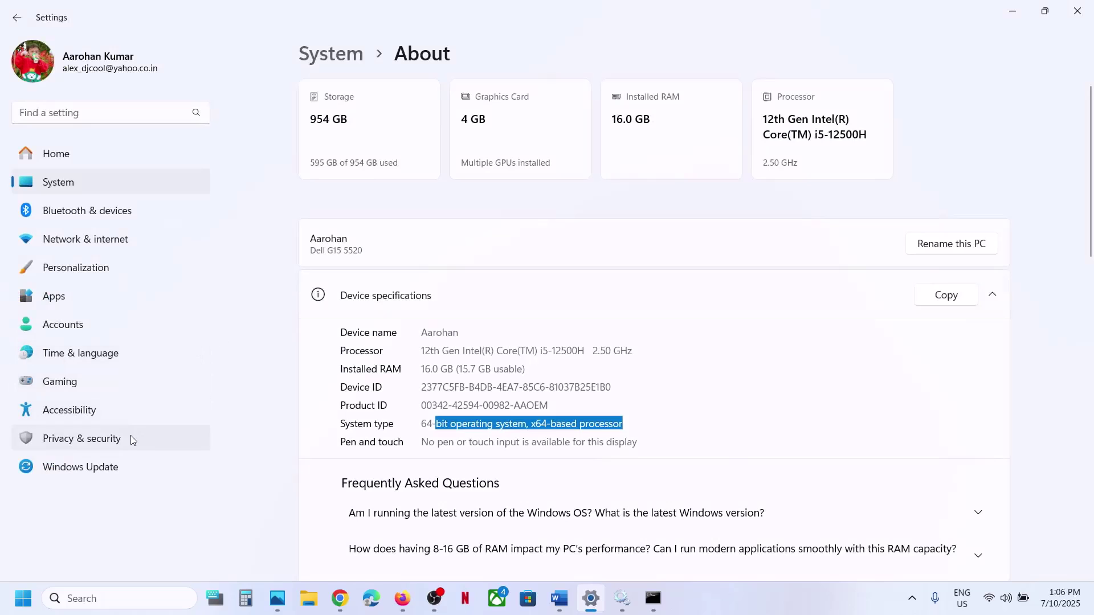
left_click(107, 460)
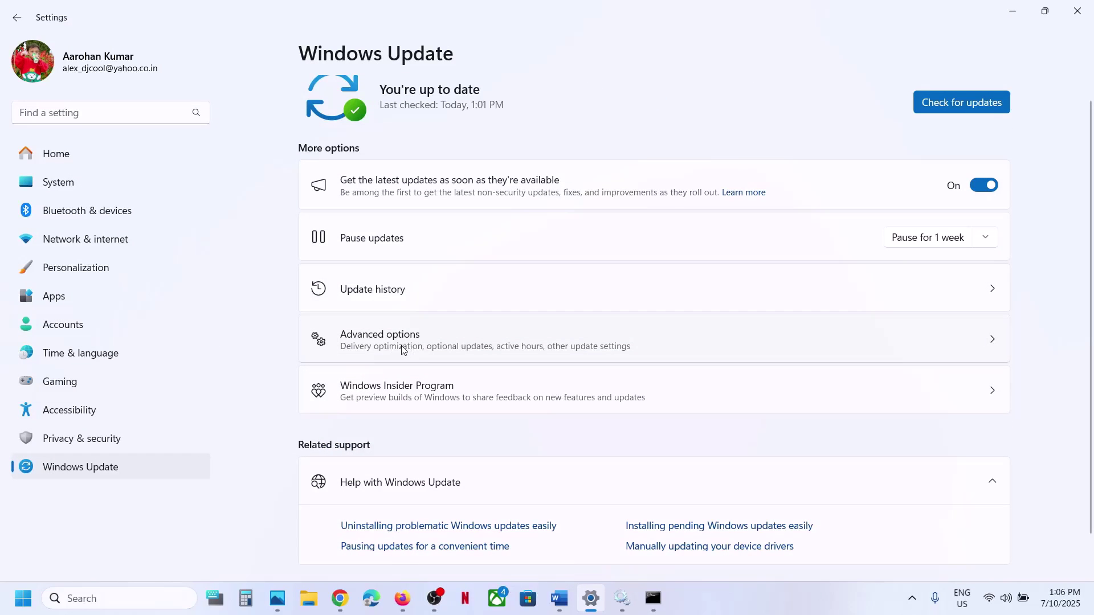
left_click(404, 350)
scroll(404, 350, "down", 2)
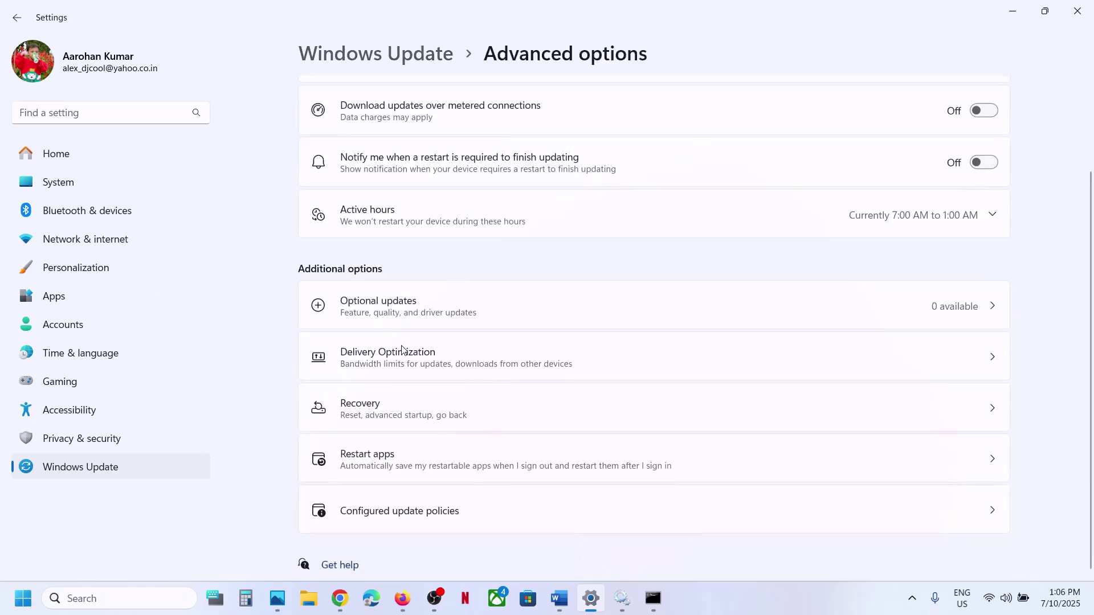
left_click(428, 416)
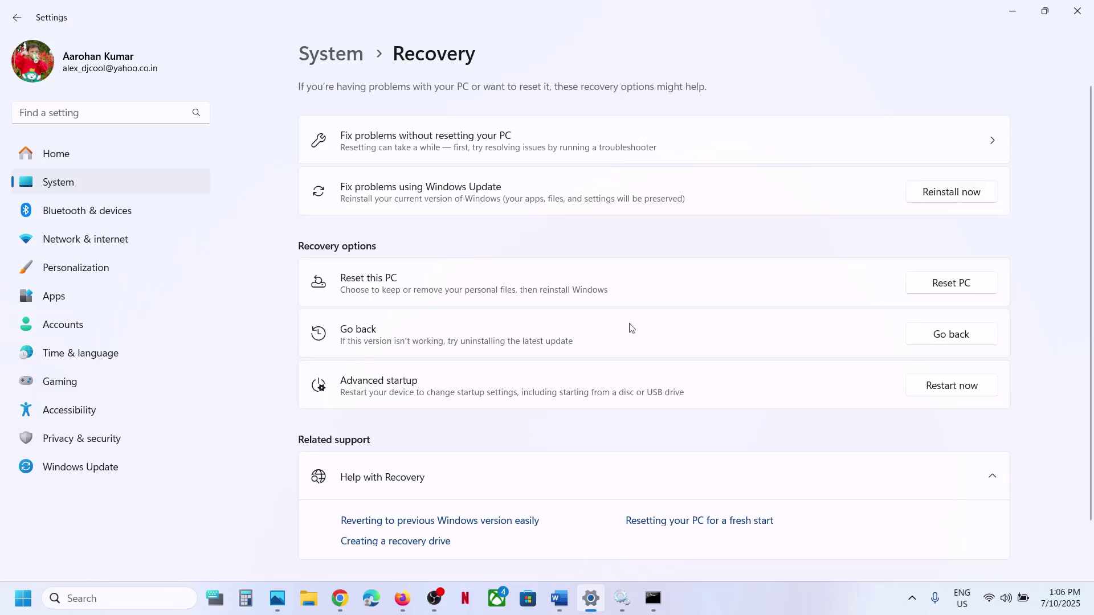
Return to the Word document and highlight the Step 9 text about using the Media Creation Tool
left_click(564, 598)
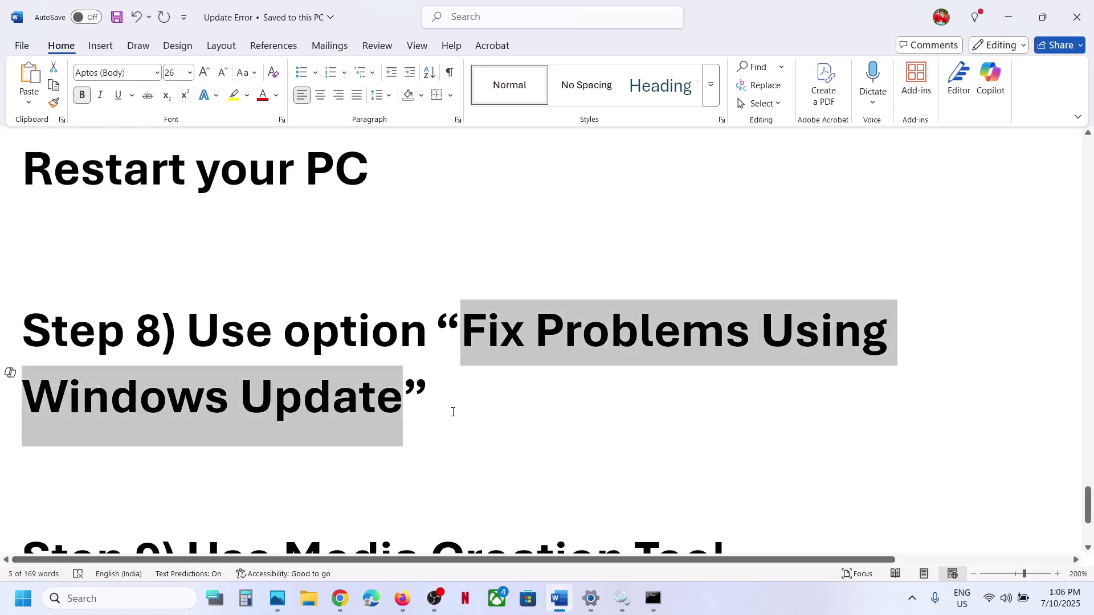
scroll(453, 412, "down", 3)
left_click_drag(189, 347, 650, 356)
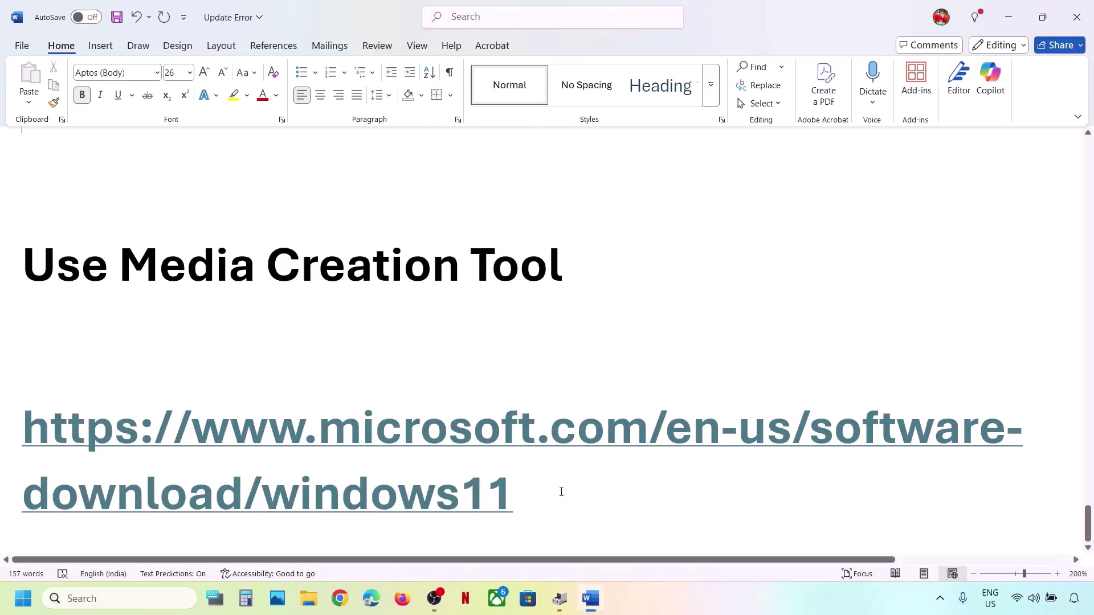
Copy the microsoft.com/en-us/software-download/windows11 link from the Word document and open it in Chrome
triple_click(540, 495)
right_click(113, 469)
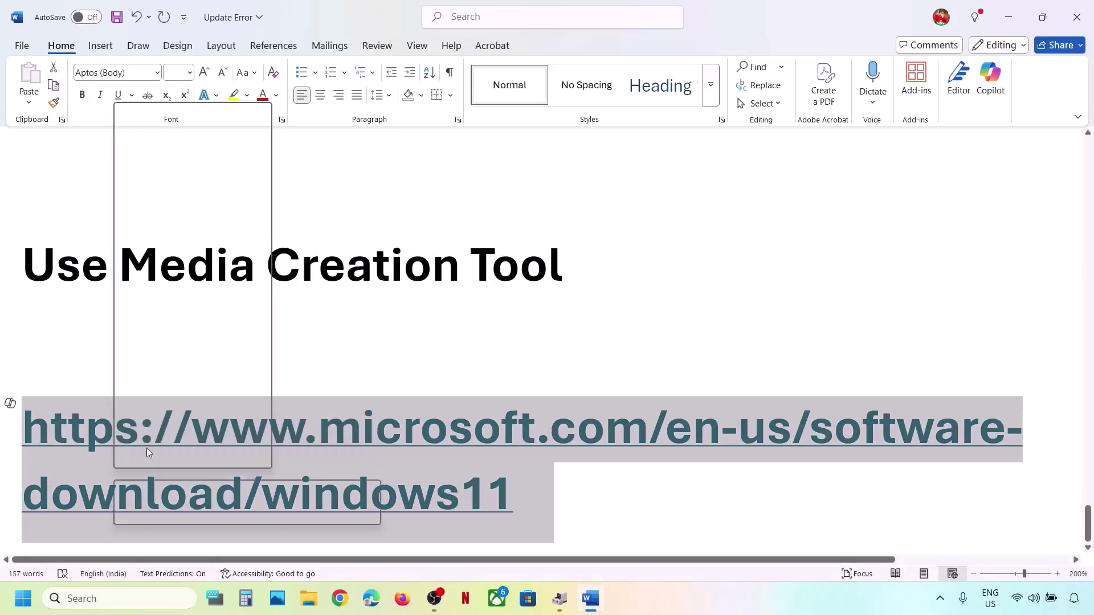
left_click(152, 177)
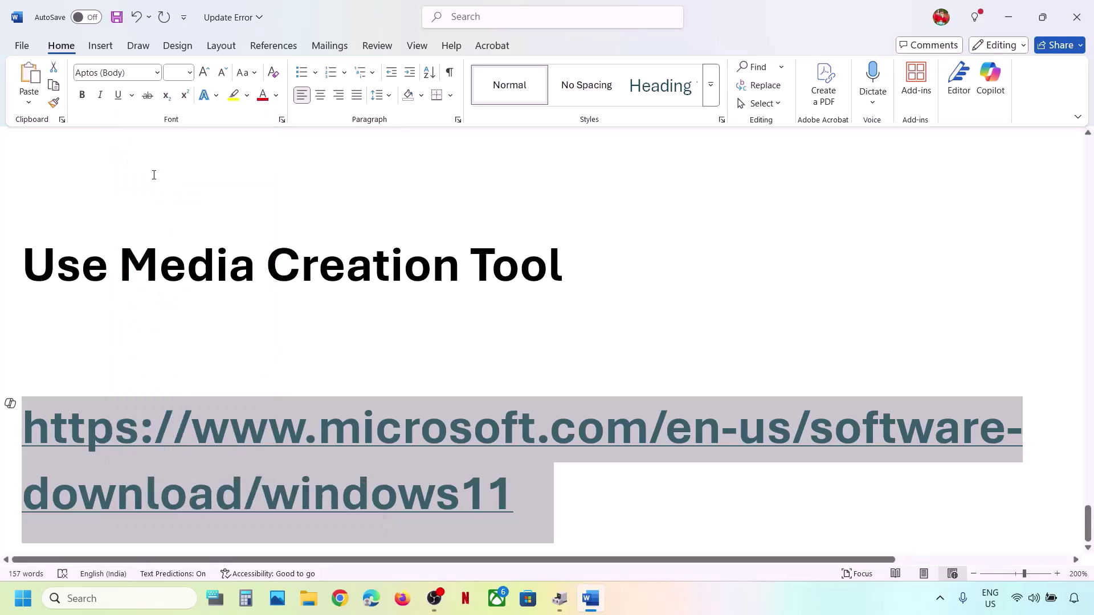
left_click(344, 611)
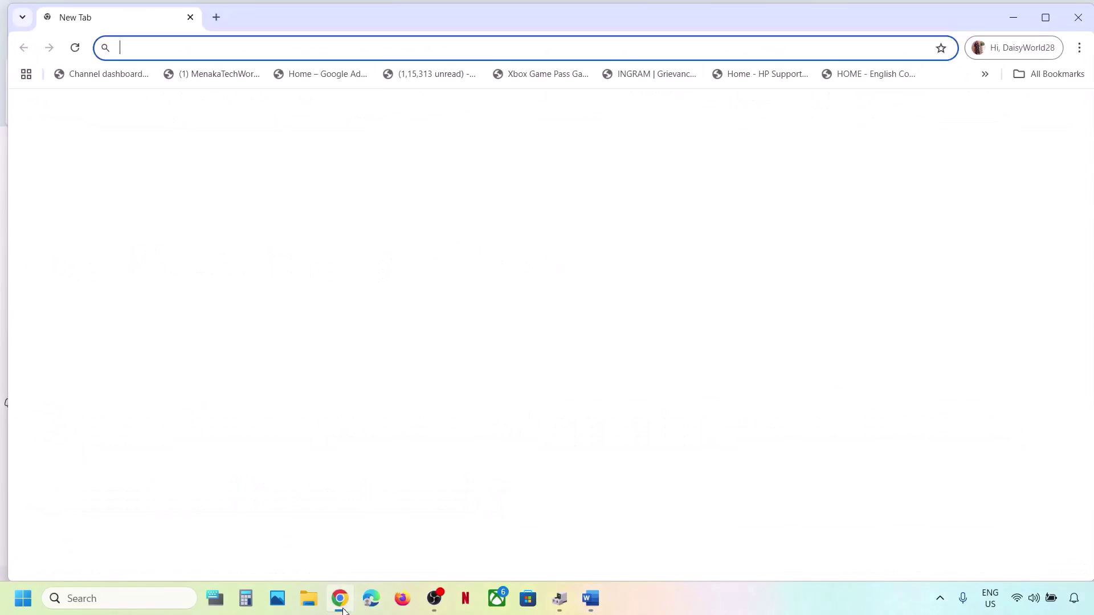
key("ctrl+v")
key("Return")
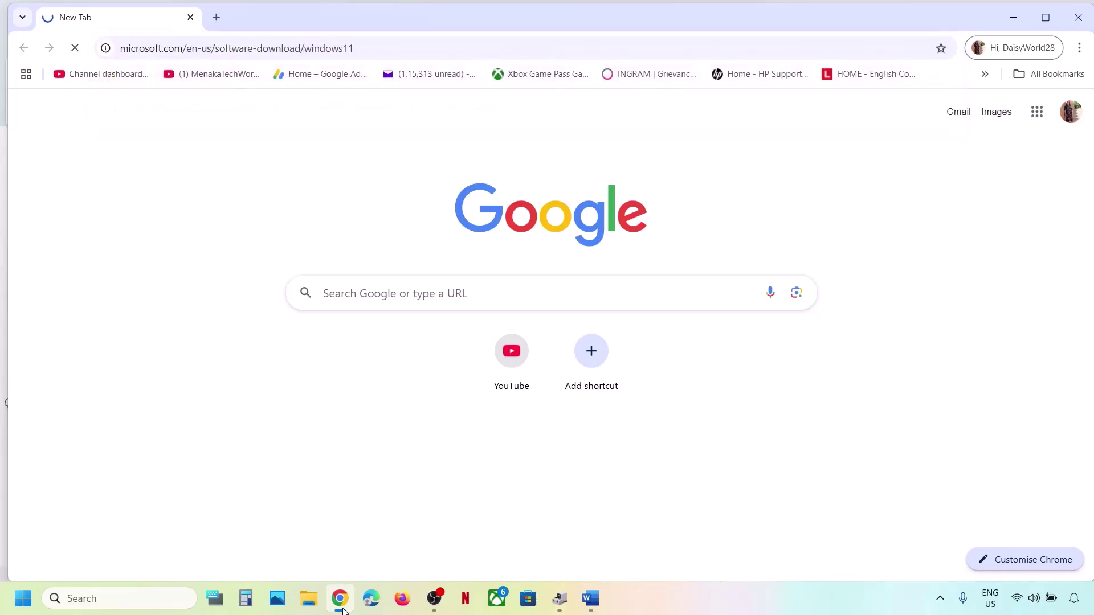
Download the media creation tool from the Create Windows 11 Installation Media section and launch the downloaded file
scroll(169, 475, "down", 8)
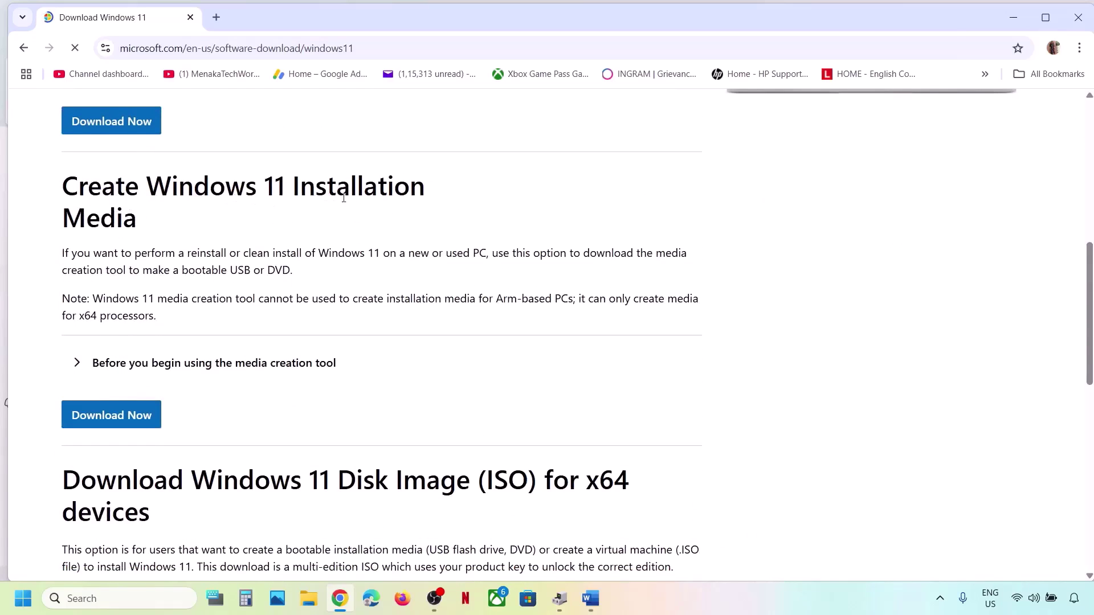
left_click(112, 419)
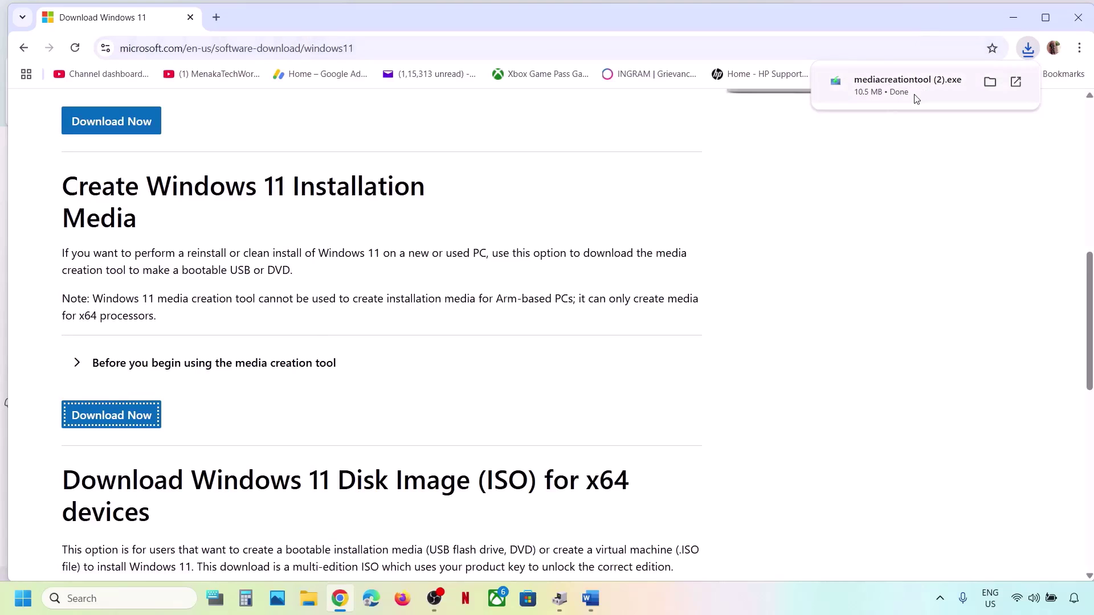
left_click(916, 99)
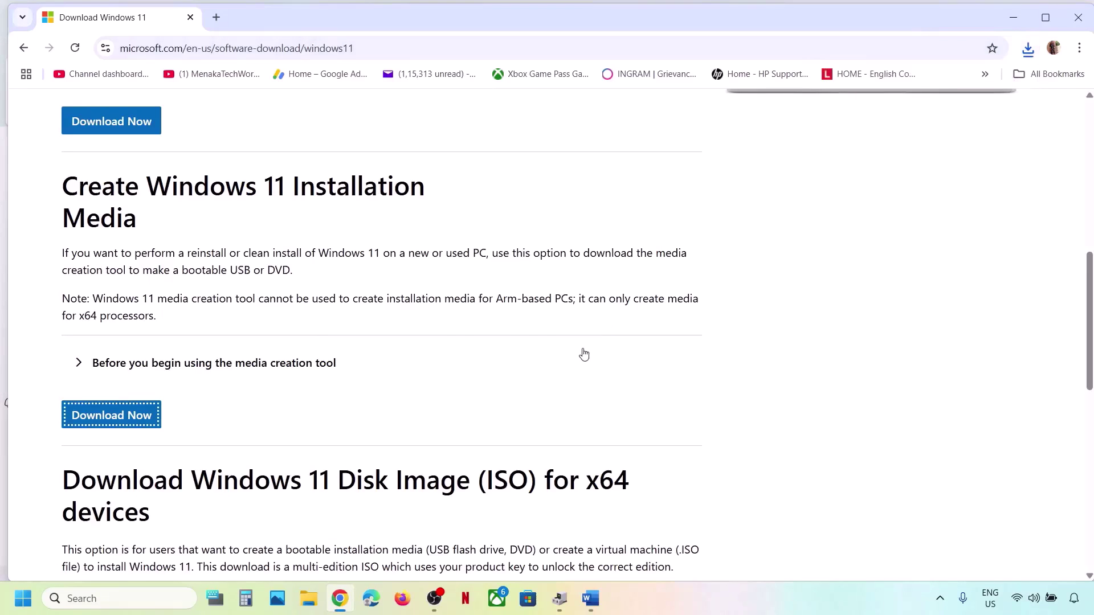
left_click(481, 428)
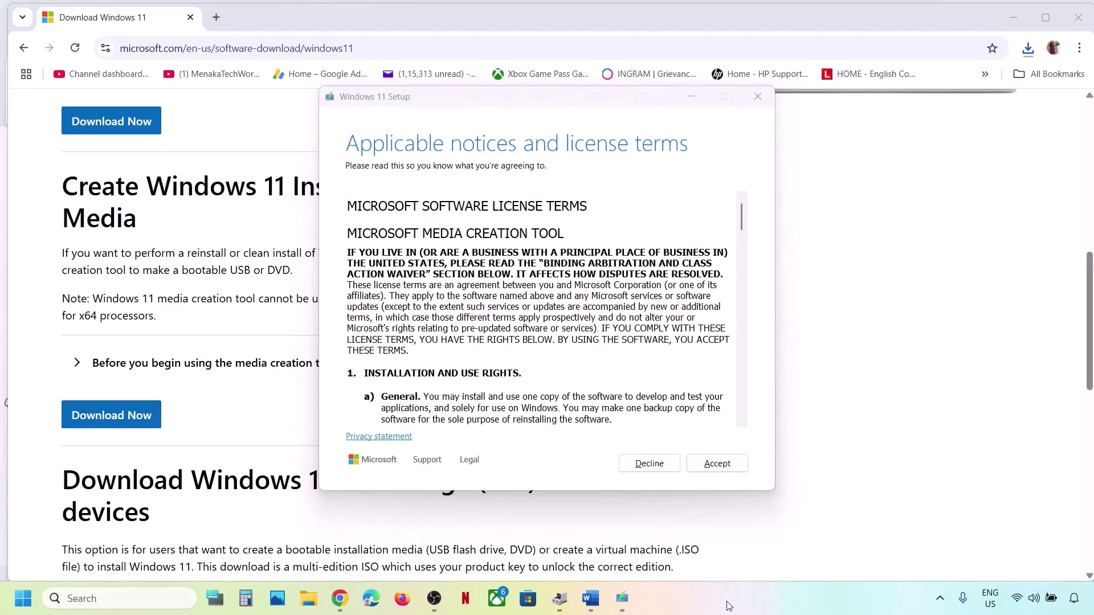
Accept the Media Creation Tool license terms and continue with the recommended language and edition for this PC
left_click(717, 464)
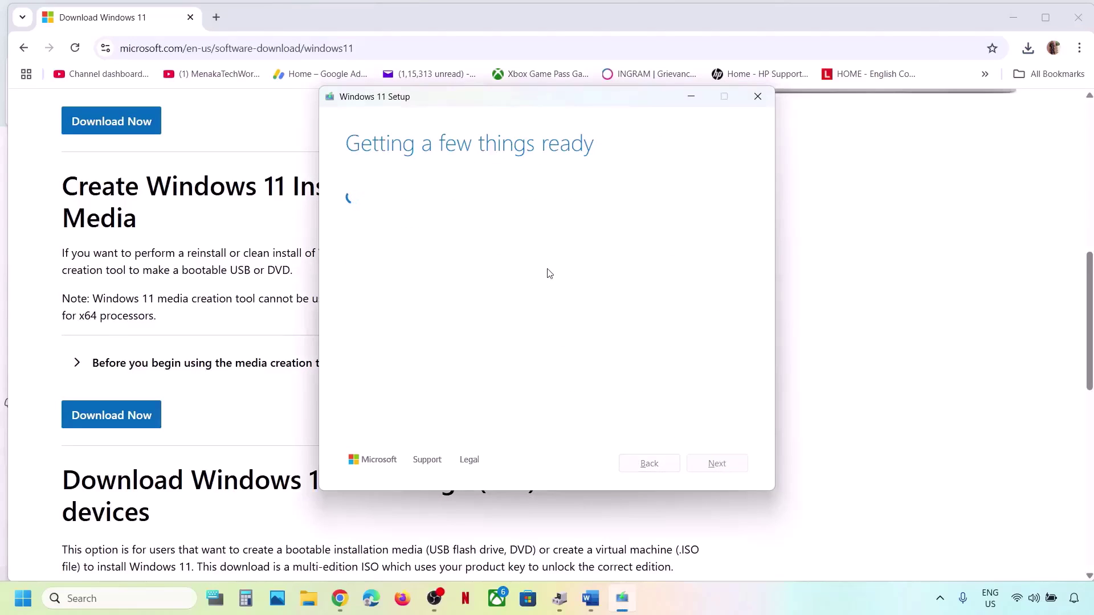
left_click(716, 609)
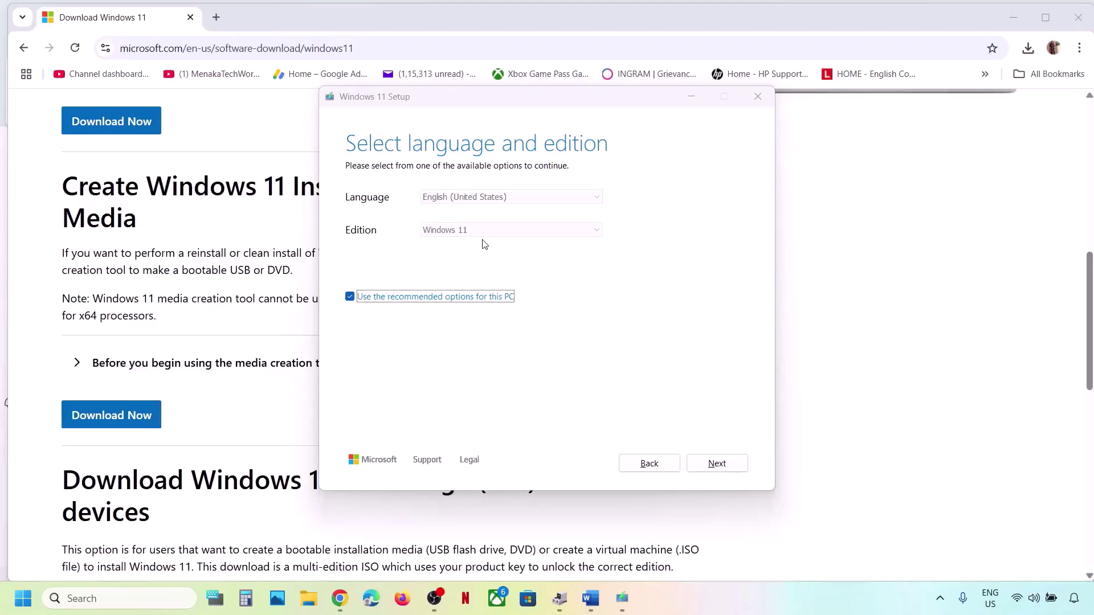
left_click(719, 464)
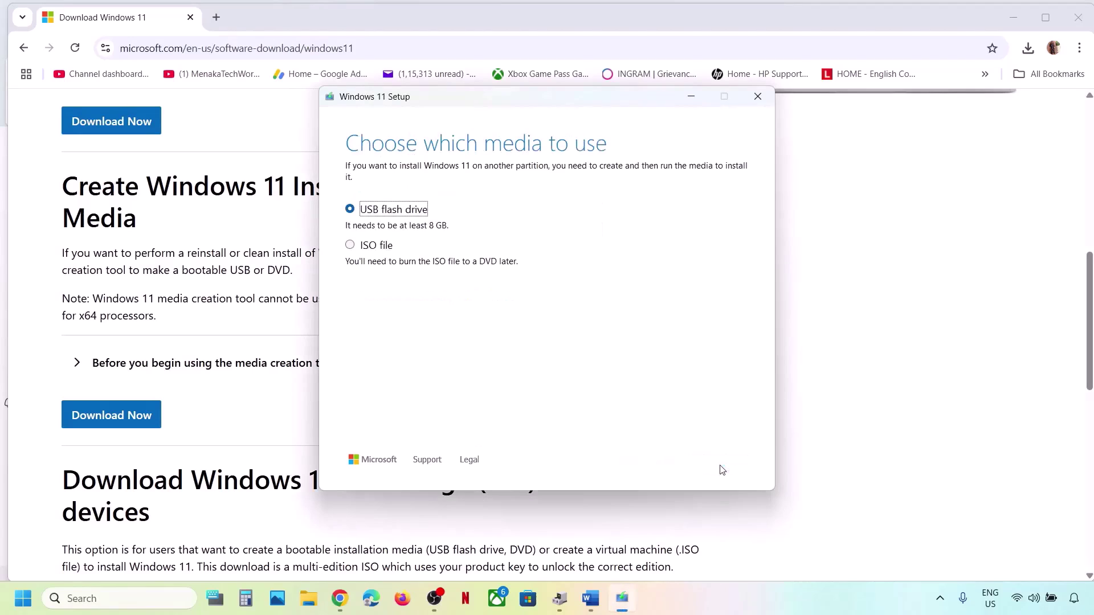
Choose ISO file as the media, save it to the Desktop with the file name Windows, and finish the tool
left_click(375, 248)
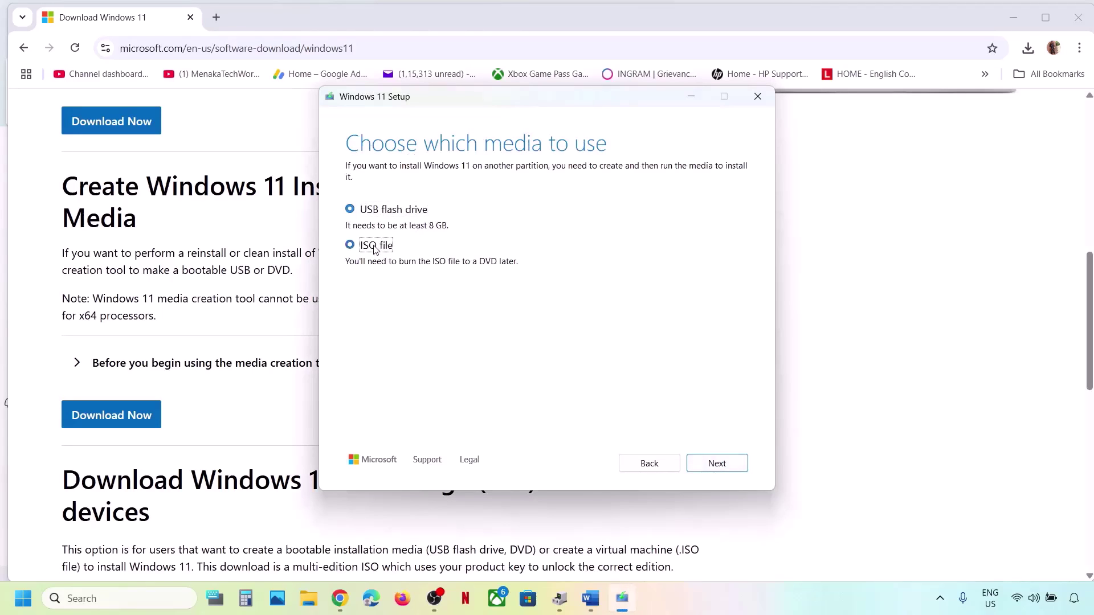
left_click(717, 464)
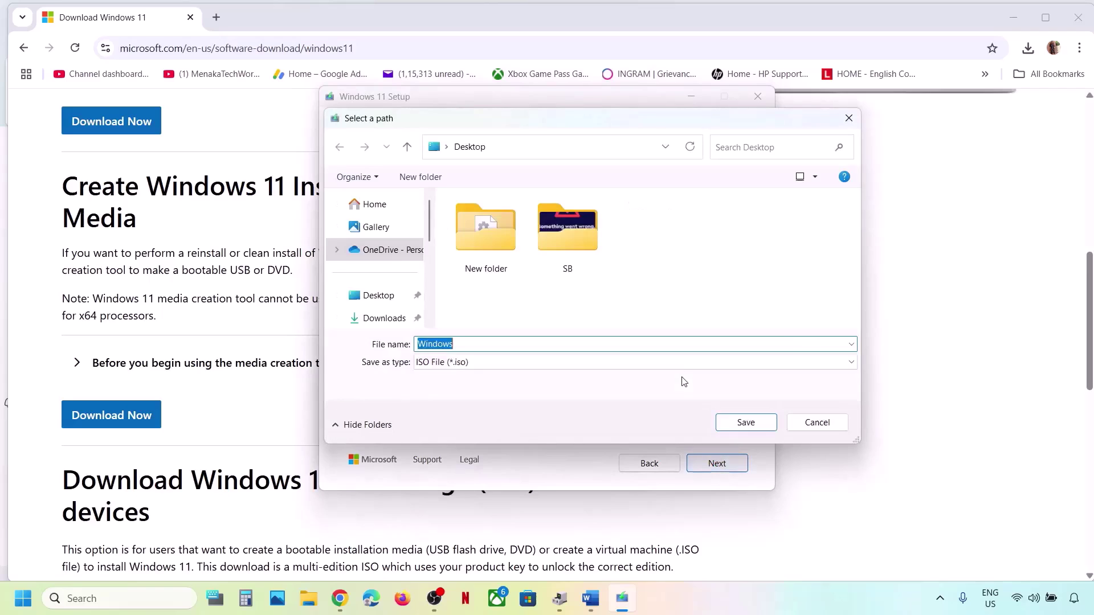
left_click(379, 295)
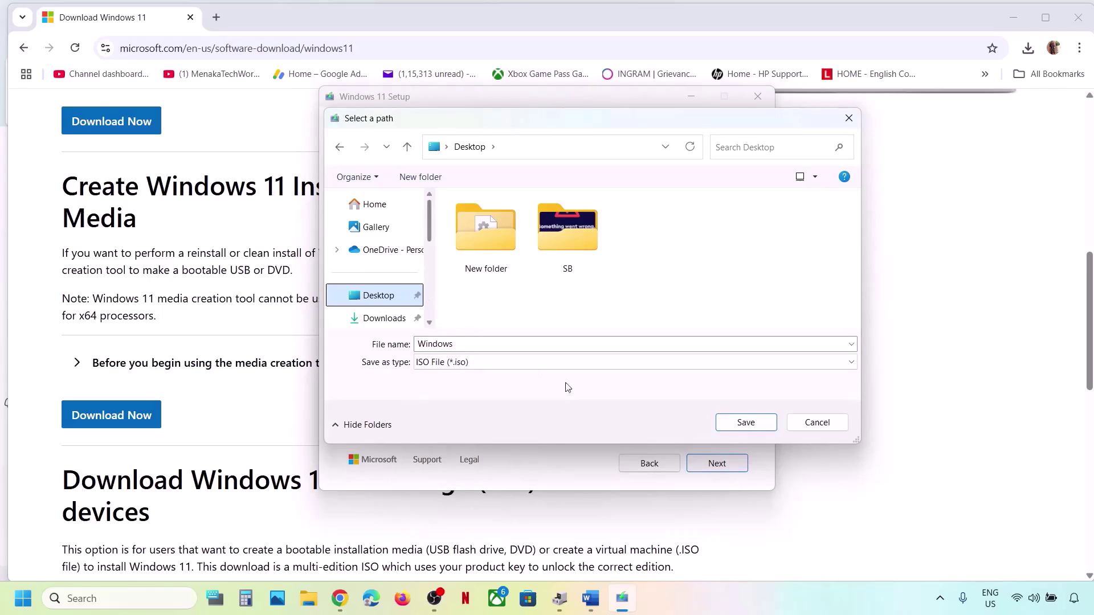
left_click(746, 423)
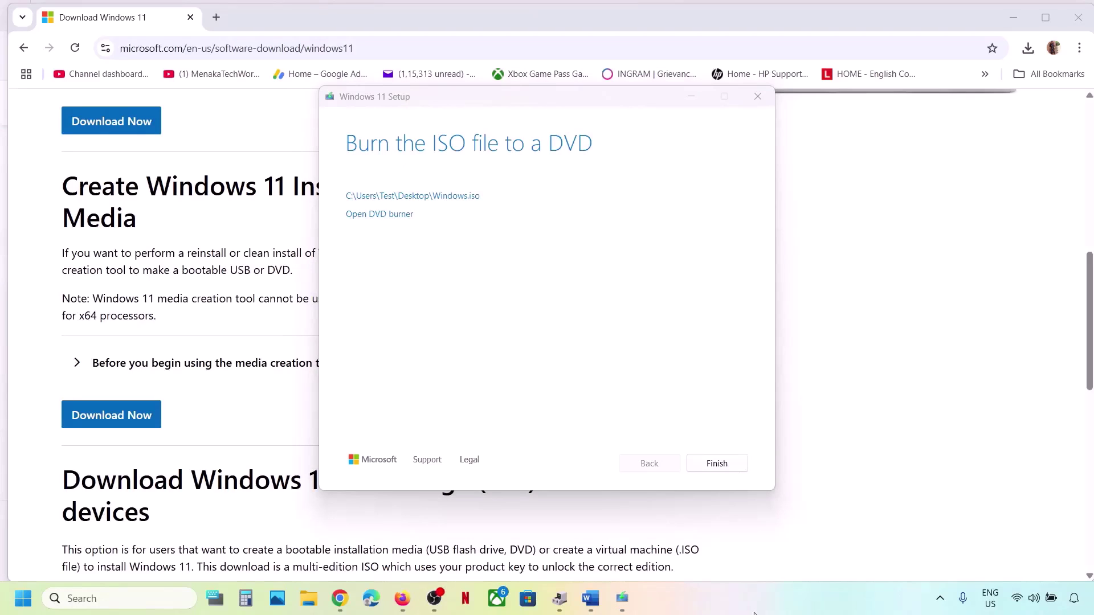
left_click(716, 464)
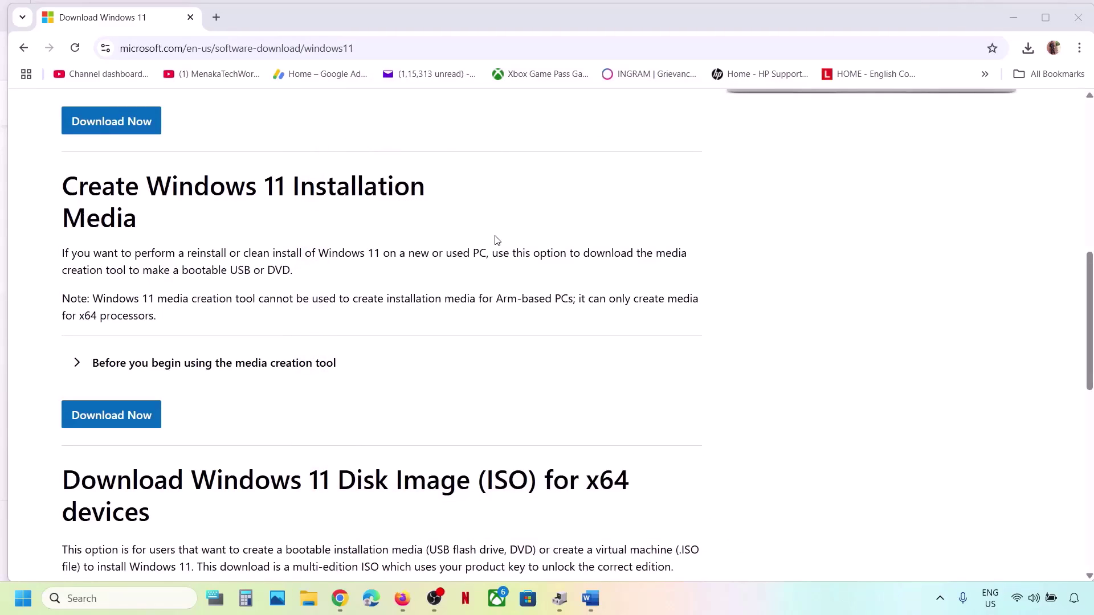
Show the desktop, move the Windows ISO file clear of the other icons, and open it as a mounted drive
key("super+d")
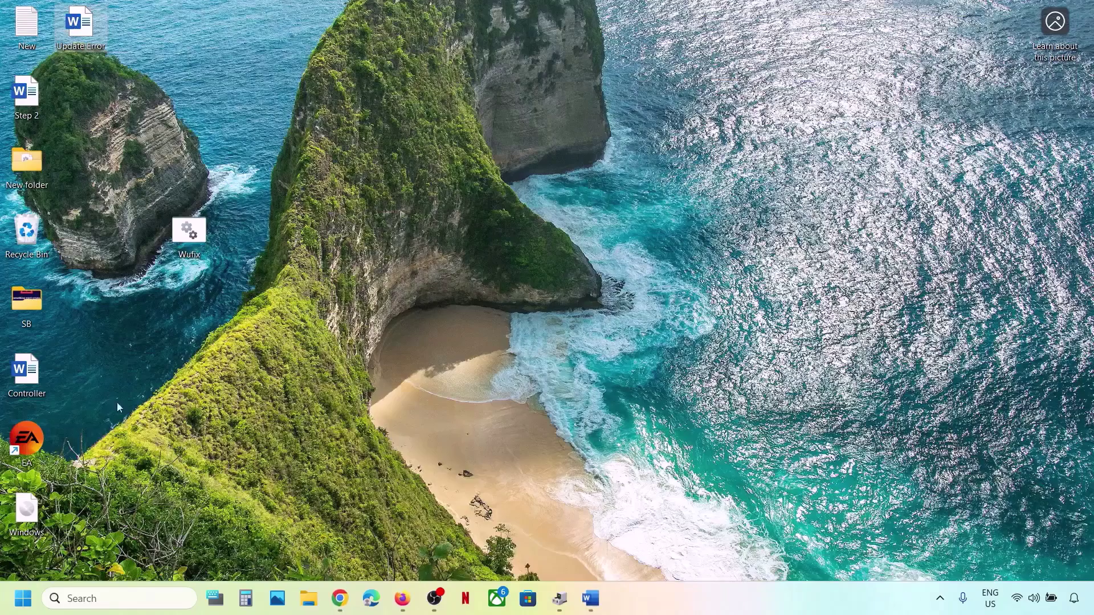
left_click_drag(35, 517, 404, 395)
left_click_drag(439, 222, 423, 239)
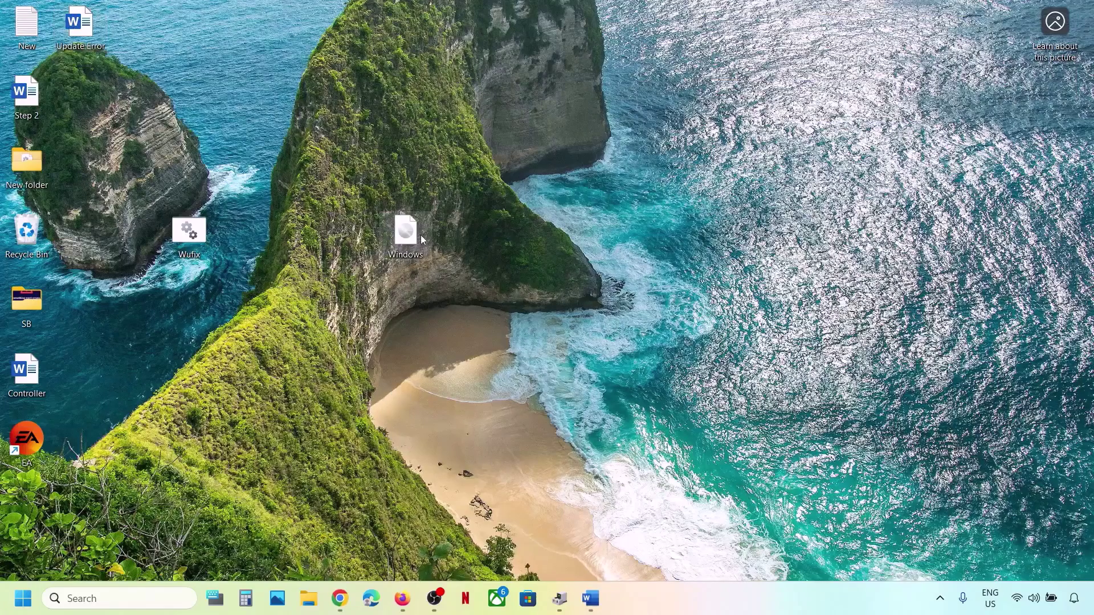
double_click(412, 243)
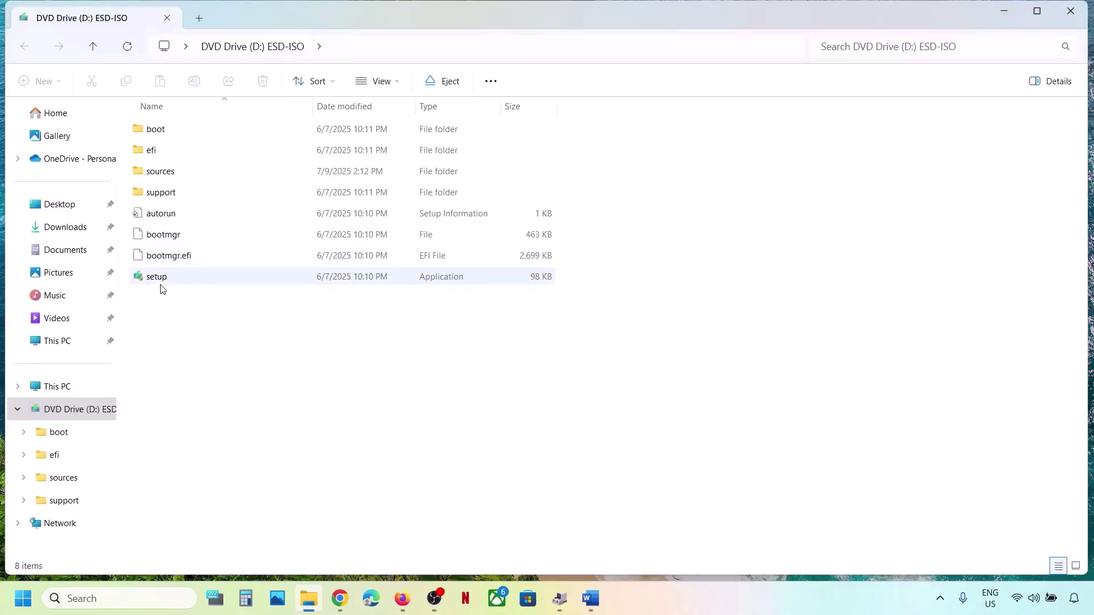
Run the setup application from the mounted ESD-ISO drive and allow it to make changes to the device
left_click(183, 280)
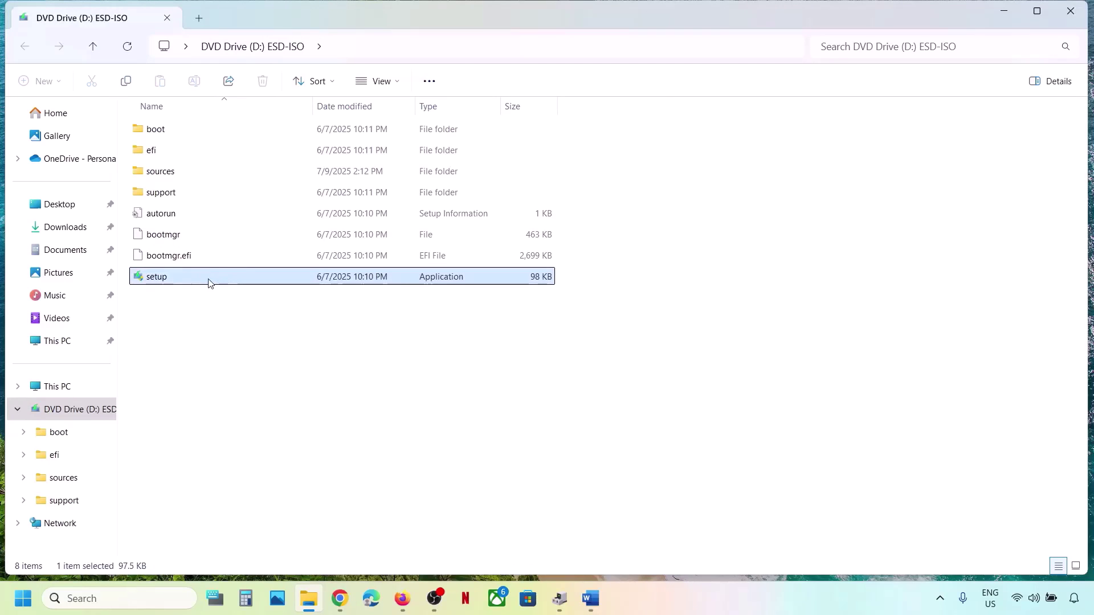
double_click(211, 282)
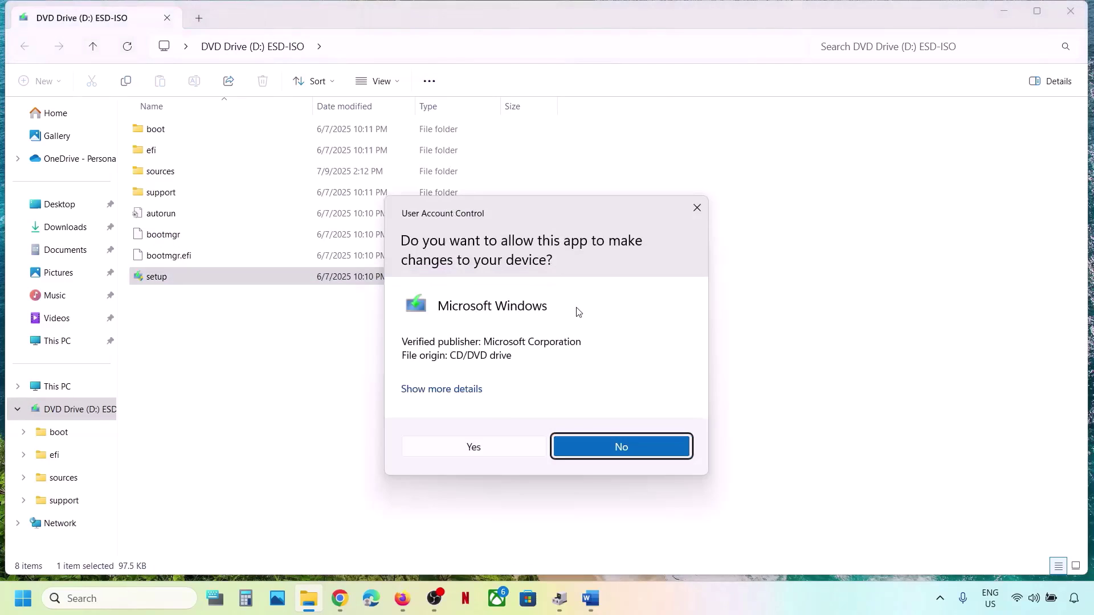
left_click(466, 450)
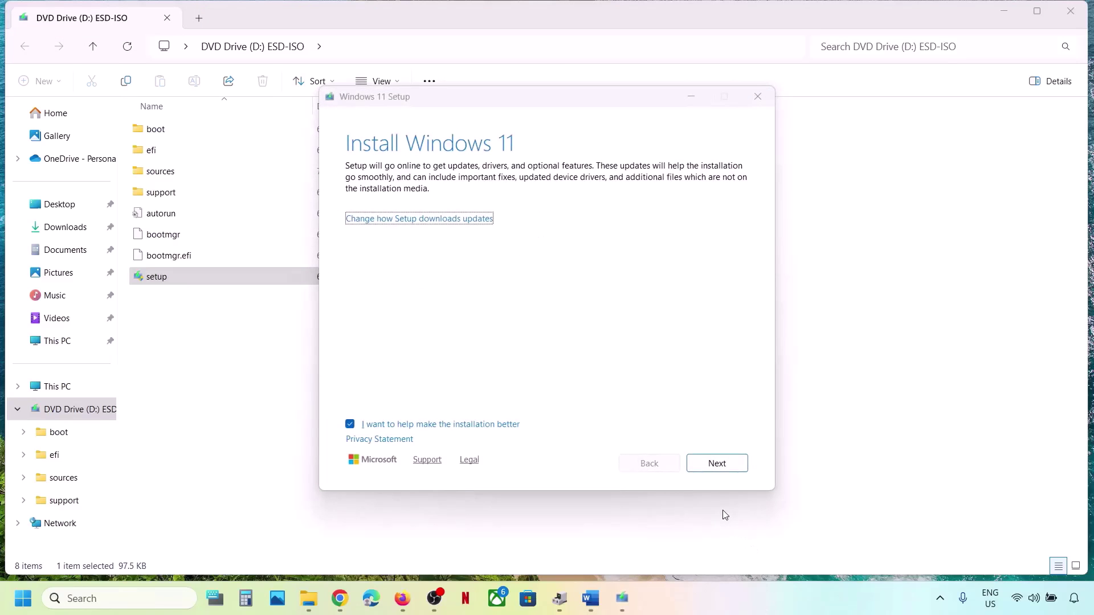
Continue past the Install Windows 11 introduction with its default options and accept the Windows license terms
left_click(716, 464)
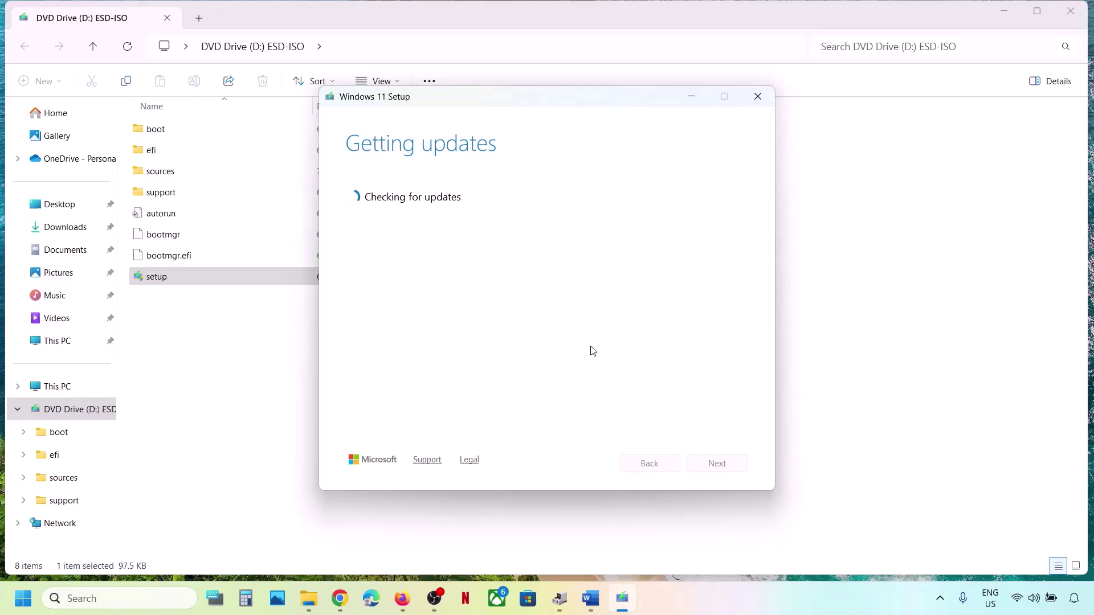
left_click(749, 595)
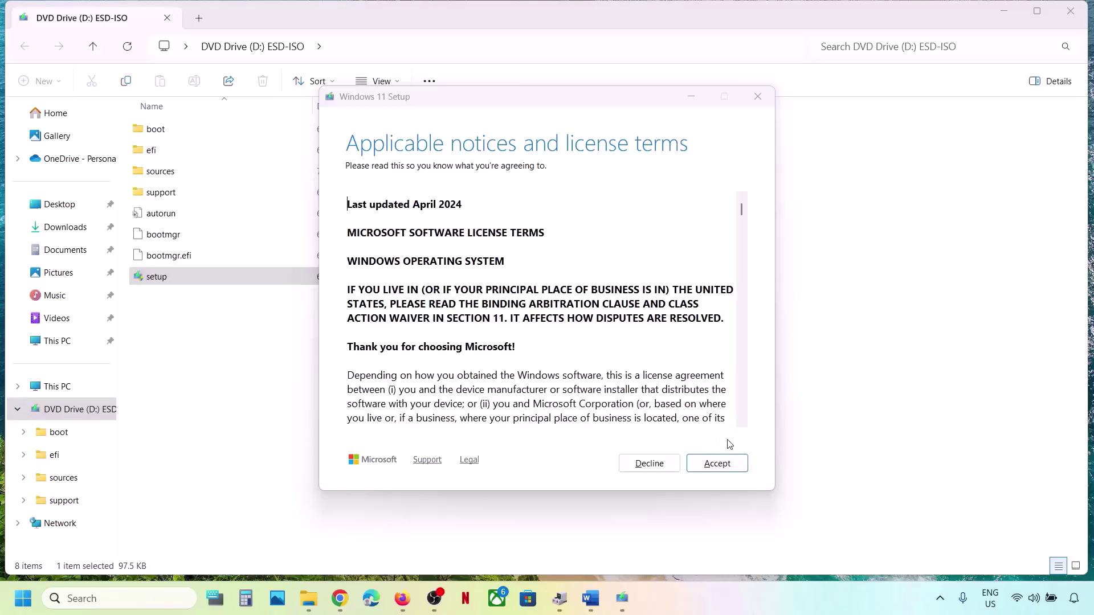
left_click(710, 468)
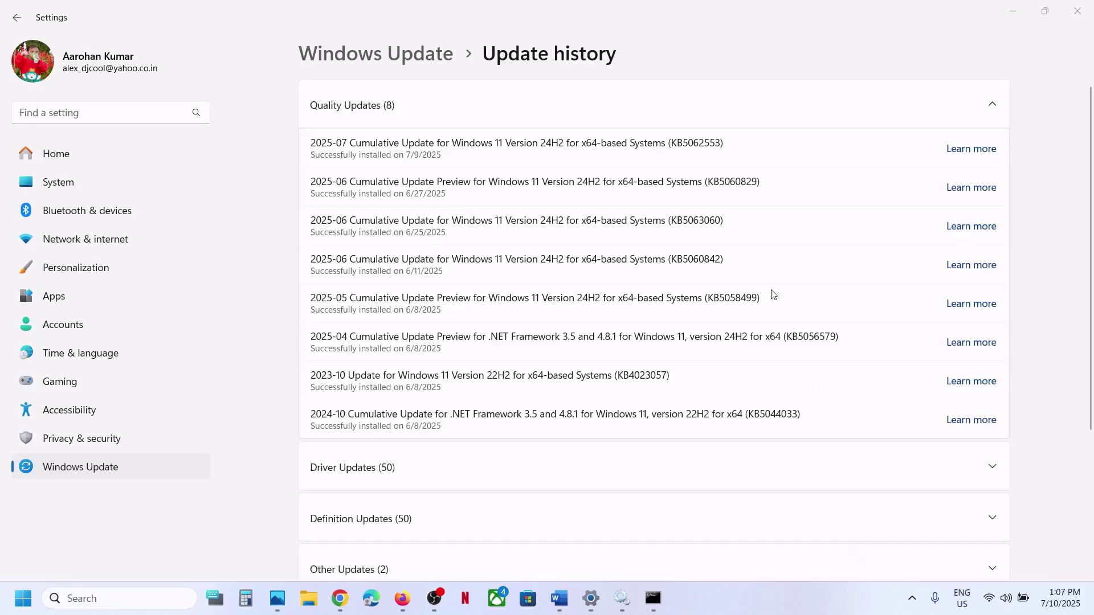
Highlight KB5062553 among the quality updates in the Windows Update history
double_click(691, 143)
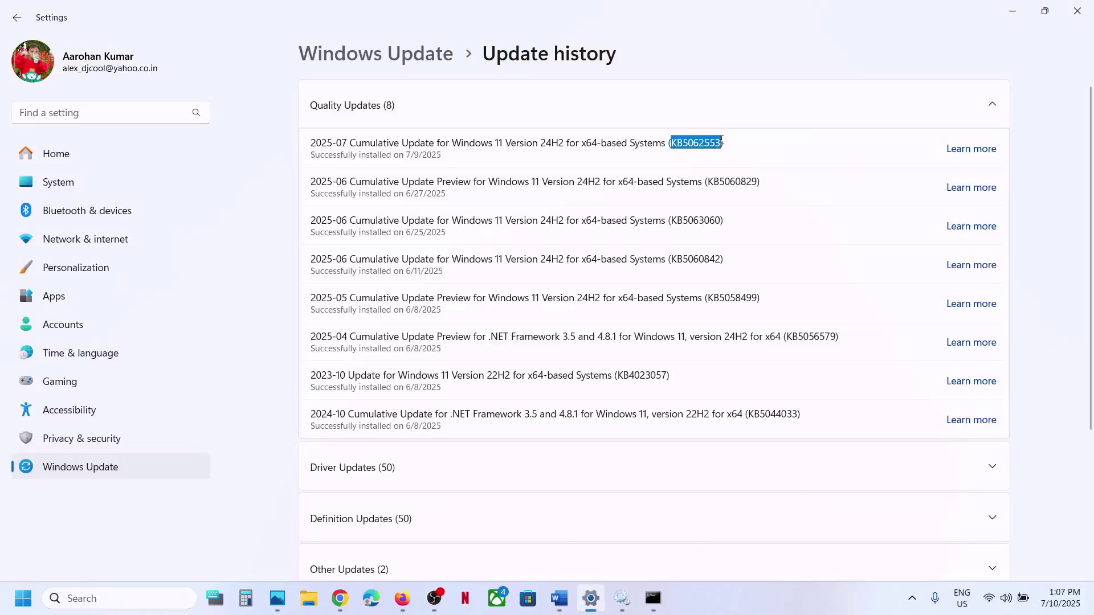